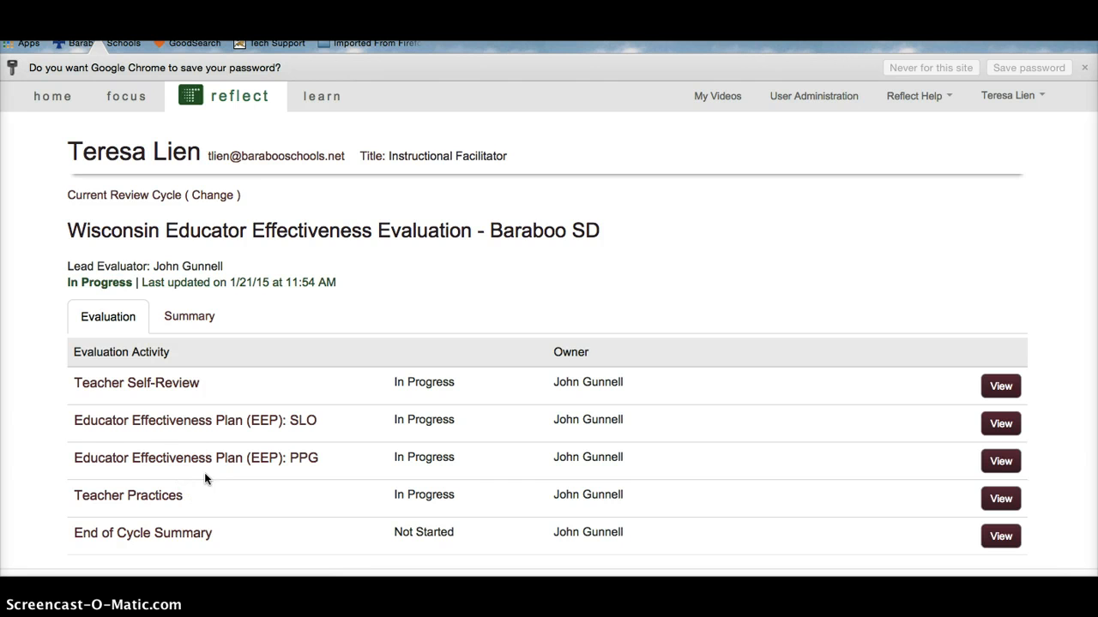
# Open the Teacher Practices activity and open its Artifact Portfolio - Teacher for editing
pyautogui.click(167, 497)
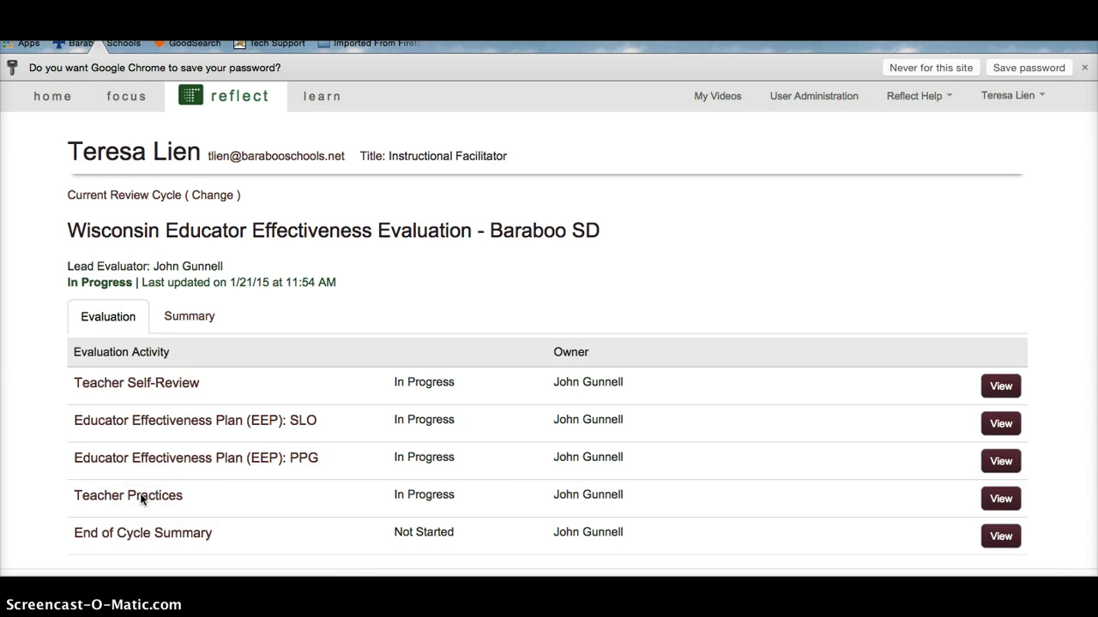
pyautogui.click(142, 498)
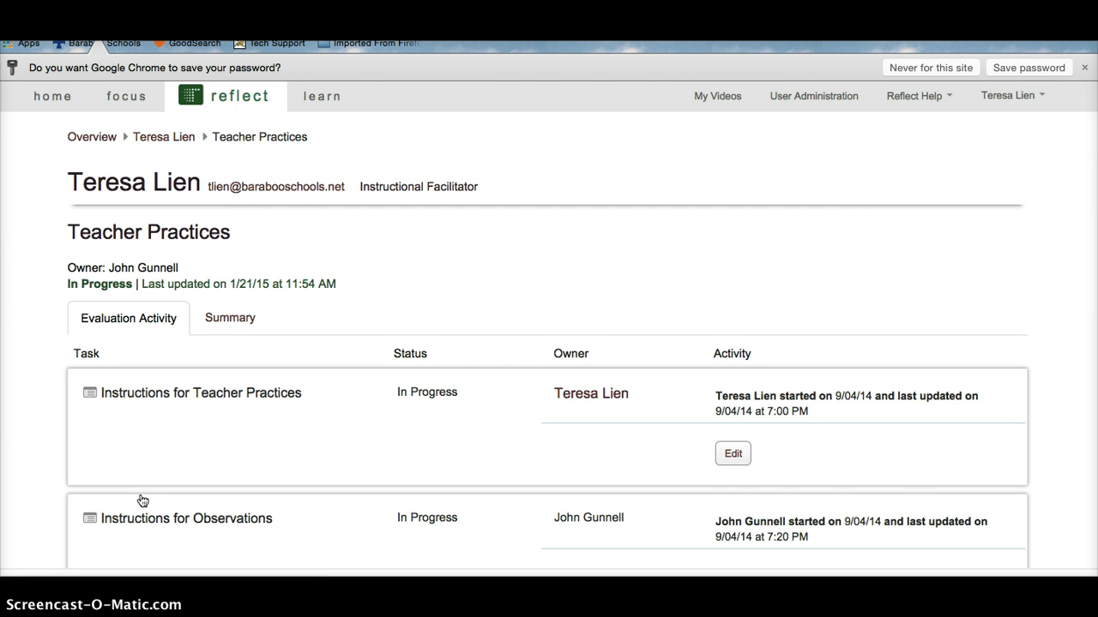
pyautogui.scroll(-5, 142, 501)
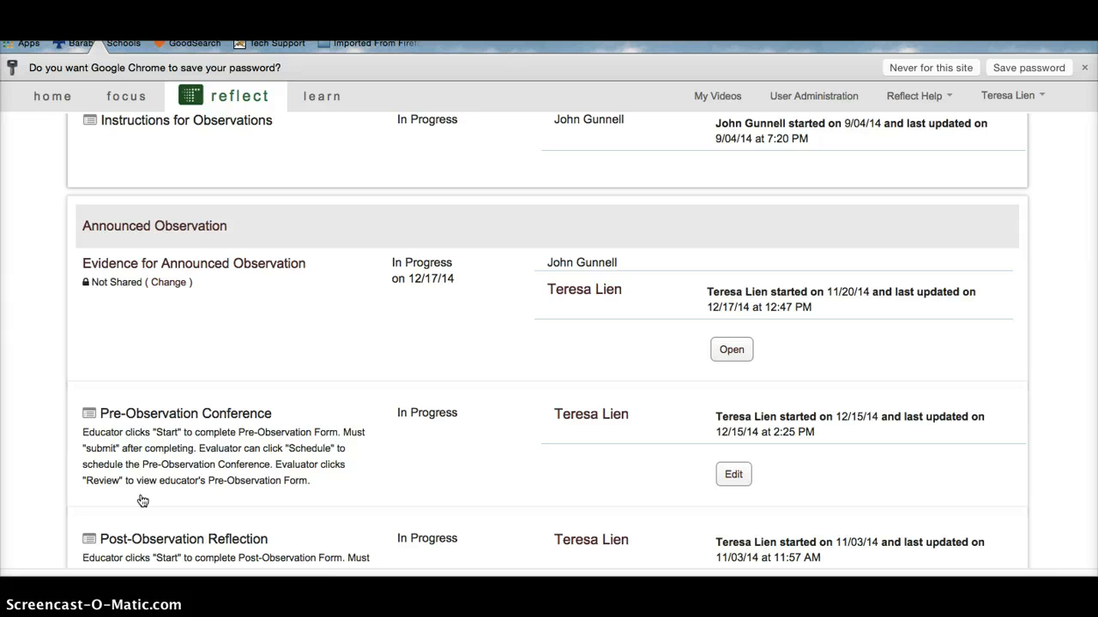
pyautogui.scroll(-15, 143, 501)
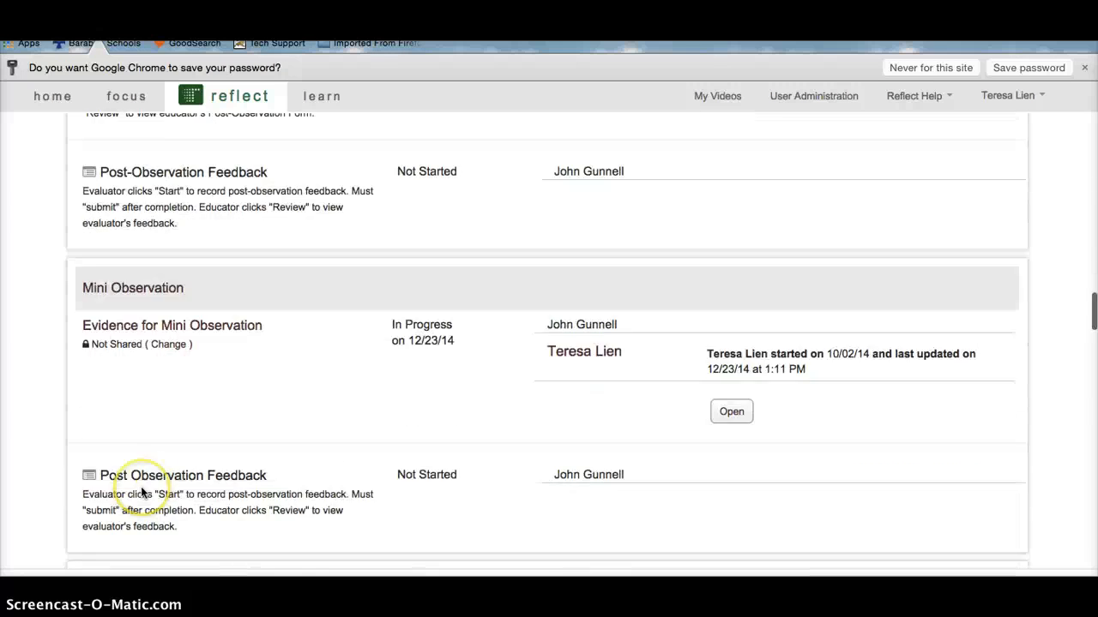
pyautogui.scroll(-15, 143, 491)
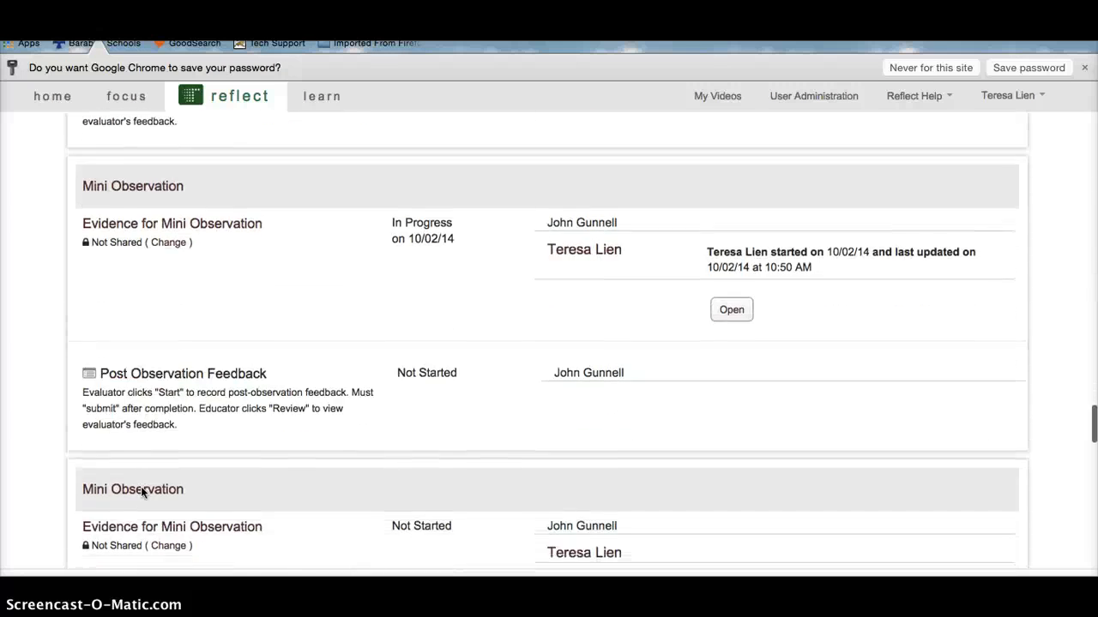
pyautogui.scroll(-15, 140, 487)
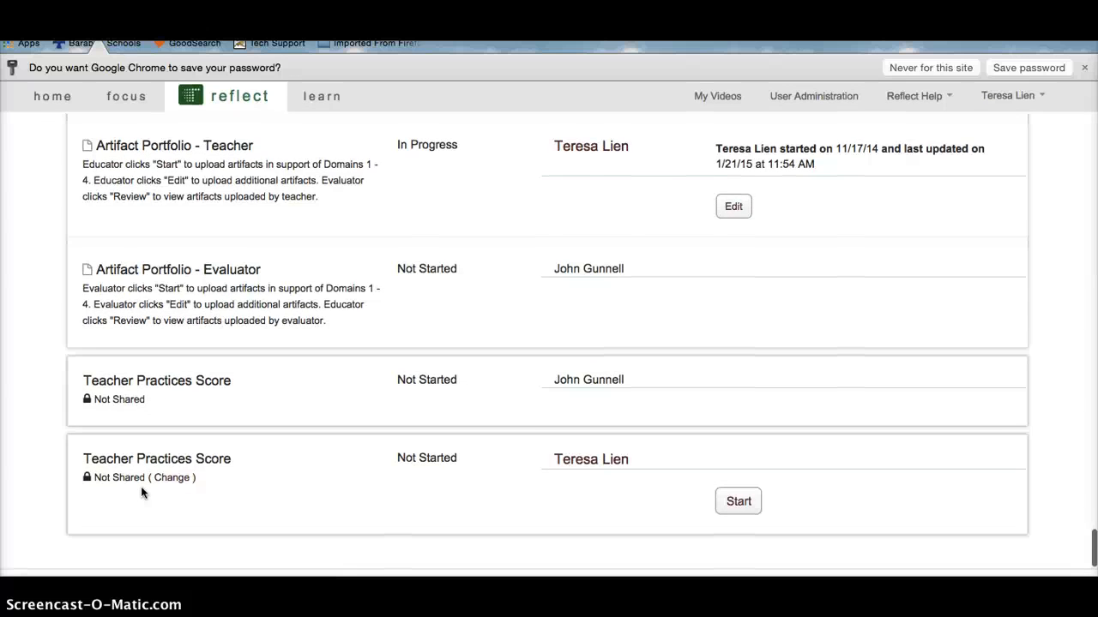
pyautogui.scroll(2, 140, 486)
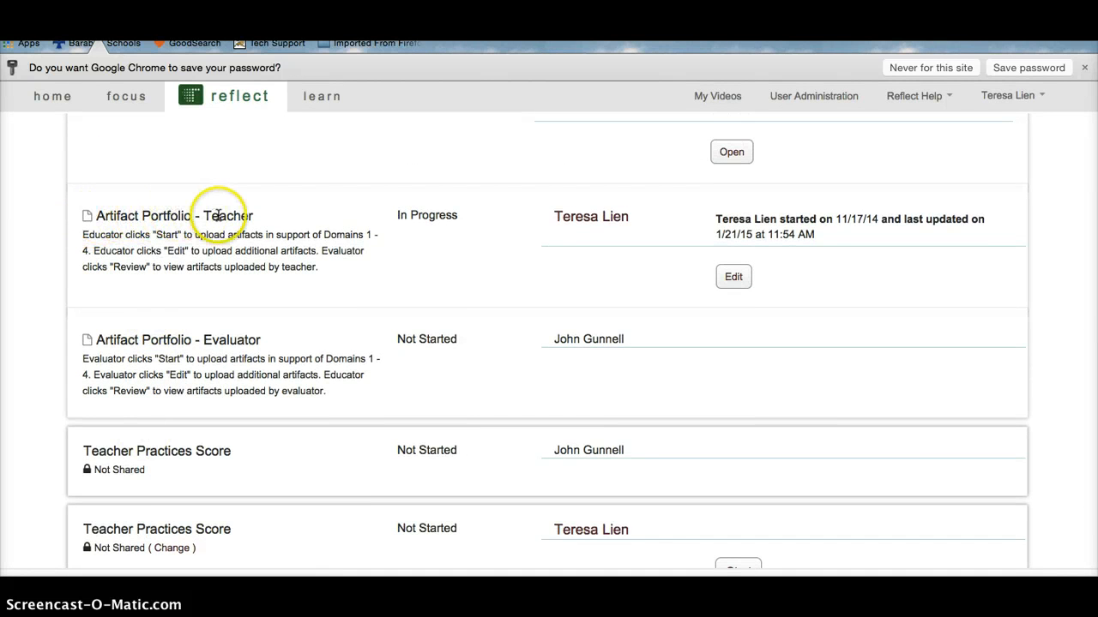
pyautogui.click(733, 277)
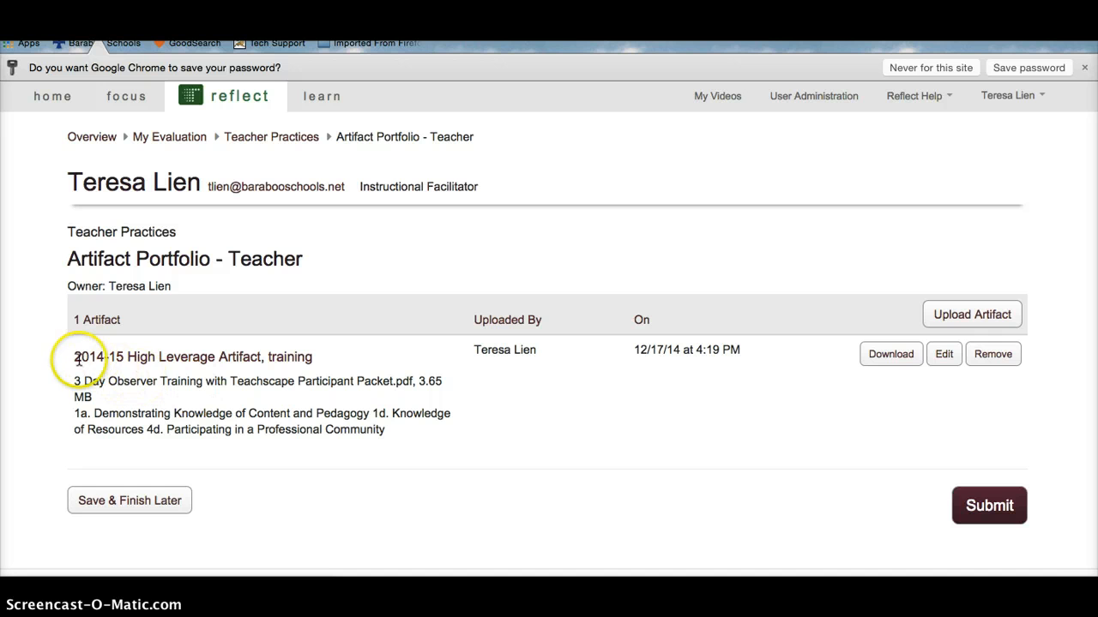
# Review the uploaded artifact's title, file name and listed components, and leave the portfolio saved without submitting it
pyautogui.moveTo(75, 356); pyautogui.dragTo(311, 360)
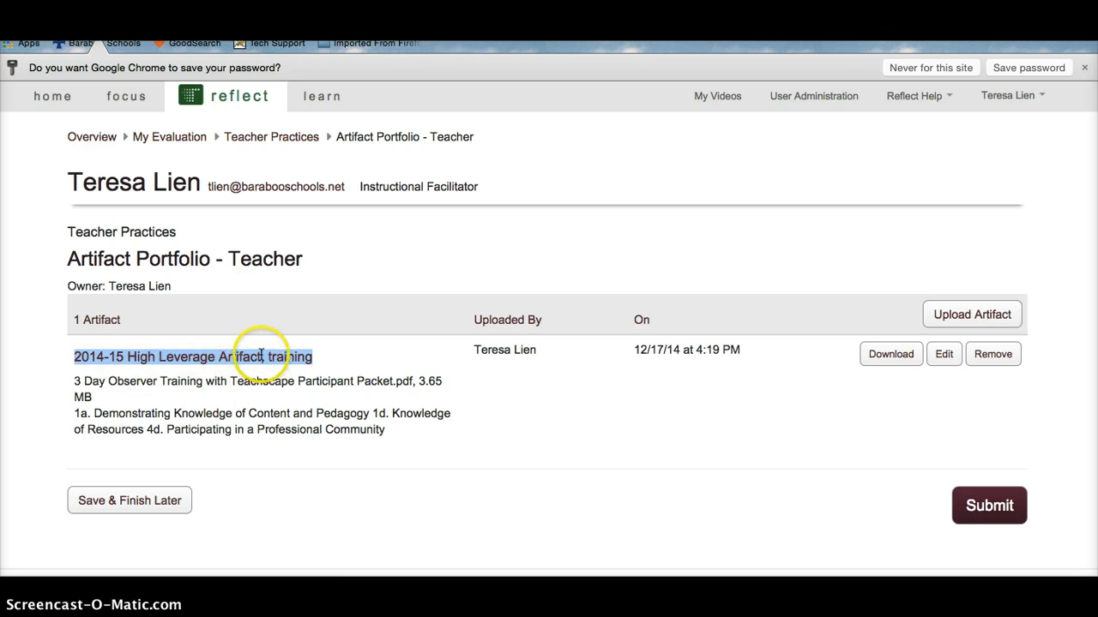
pyautogui.write(',')
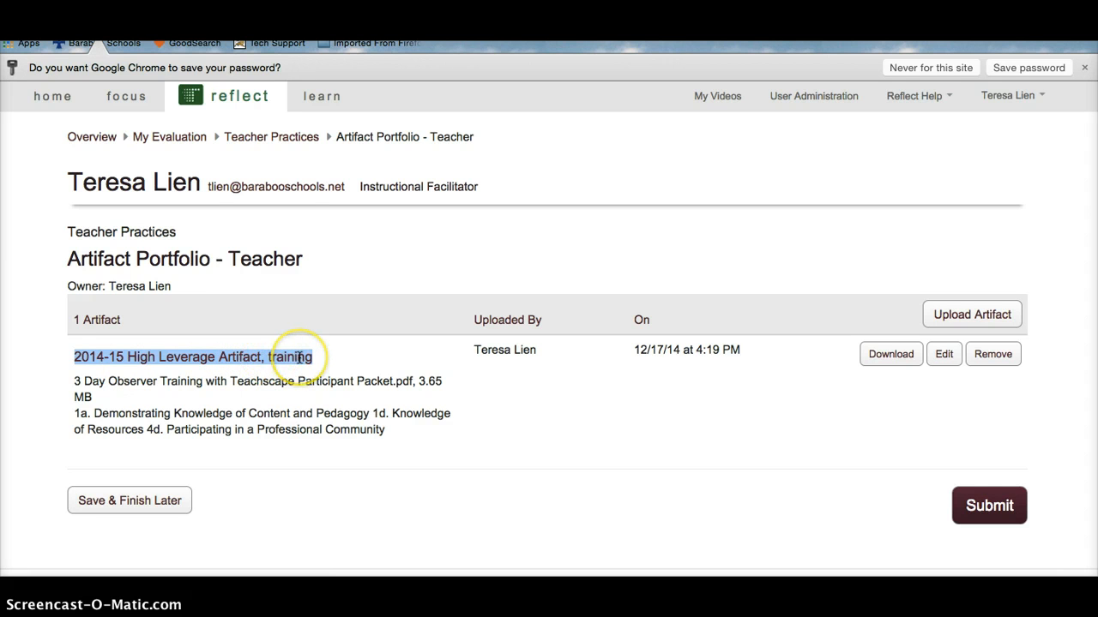
pyautogui.moveTo(76, 382); pyautogui.dragTo(93, 396)
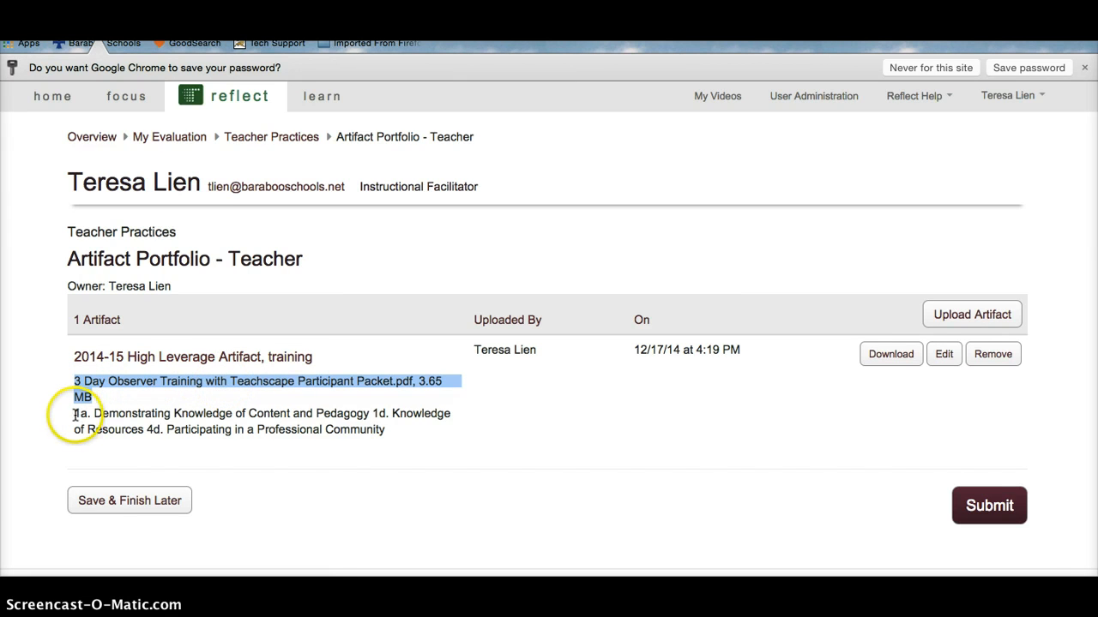
pyautogui.moveTo(76, 414); pyautogui.dragTo(399, 434)
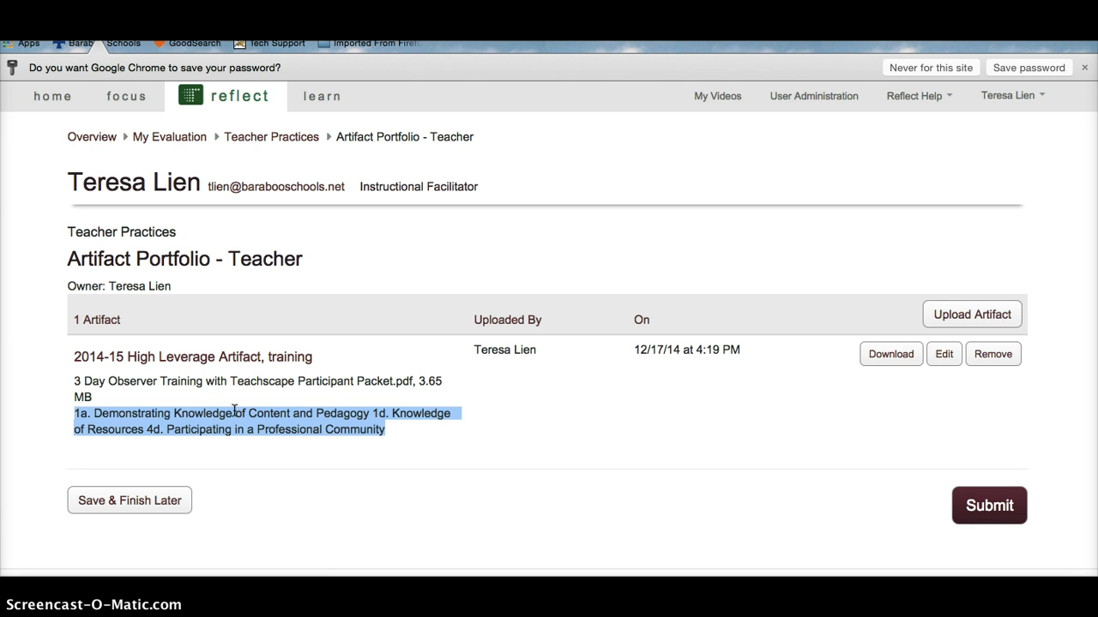
pyautogui.click(149, 502)
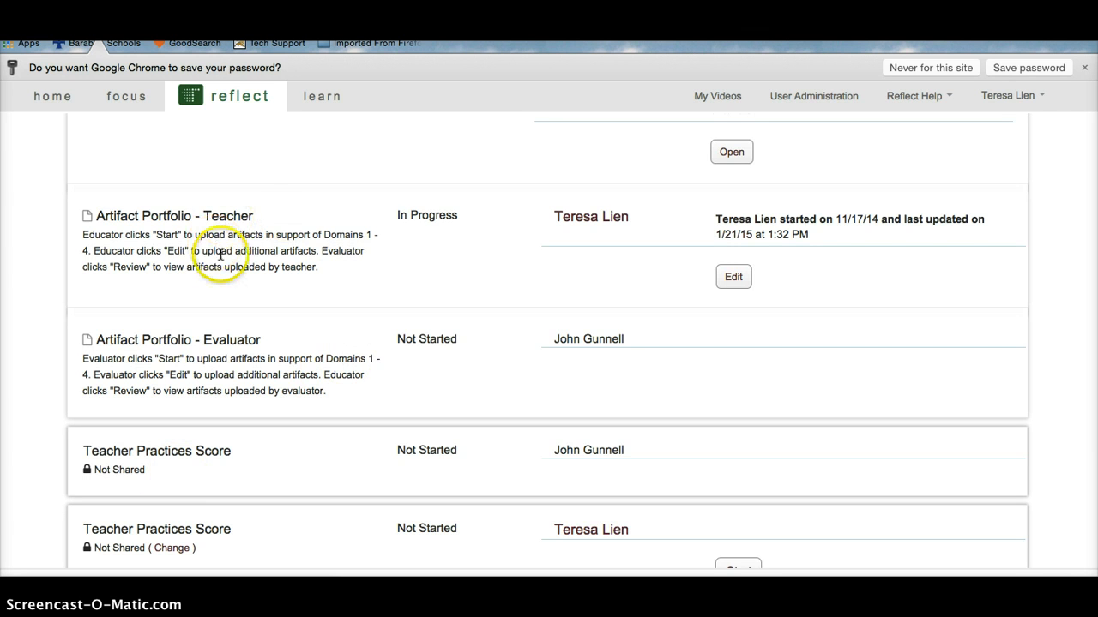
# Open the teacher's Evidence for Artifacts record in the Artifacts section
pyautogui.scroll(3, 233, 270)
pyautogui.scroll(1, 234, 270)
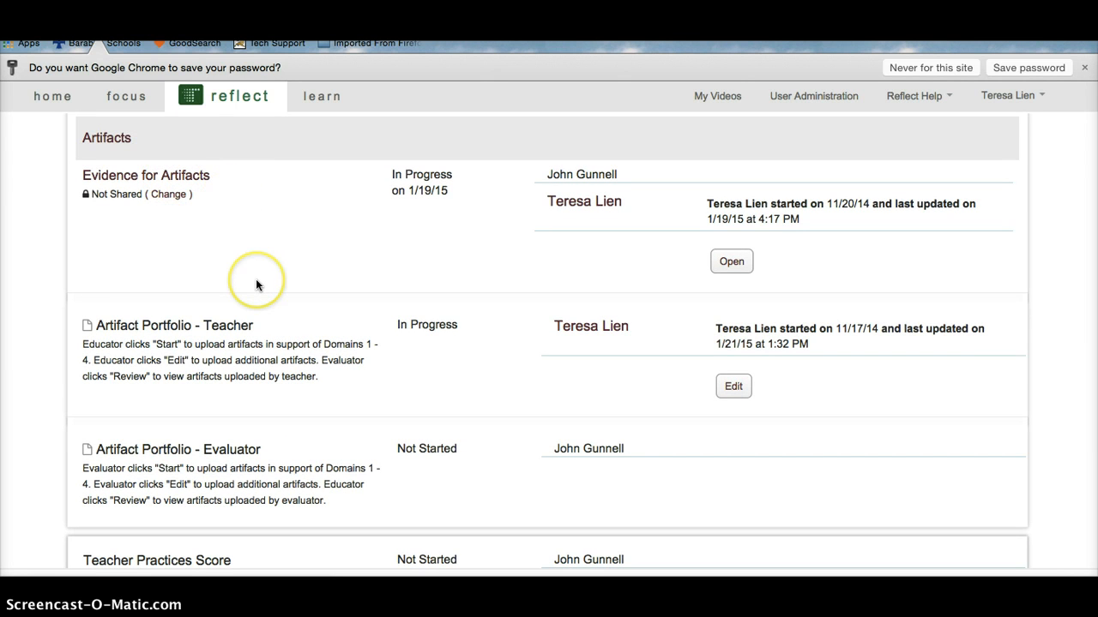
pyautogui.click(725, 262)
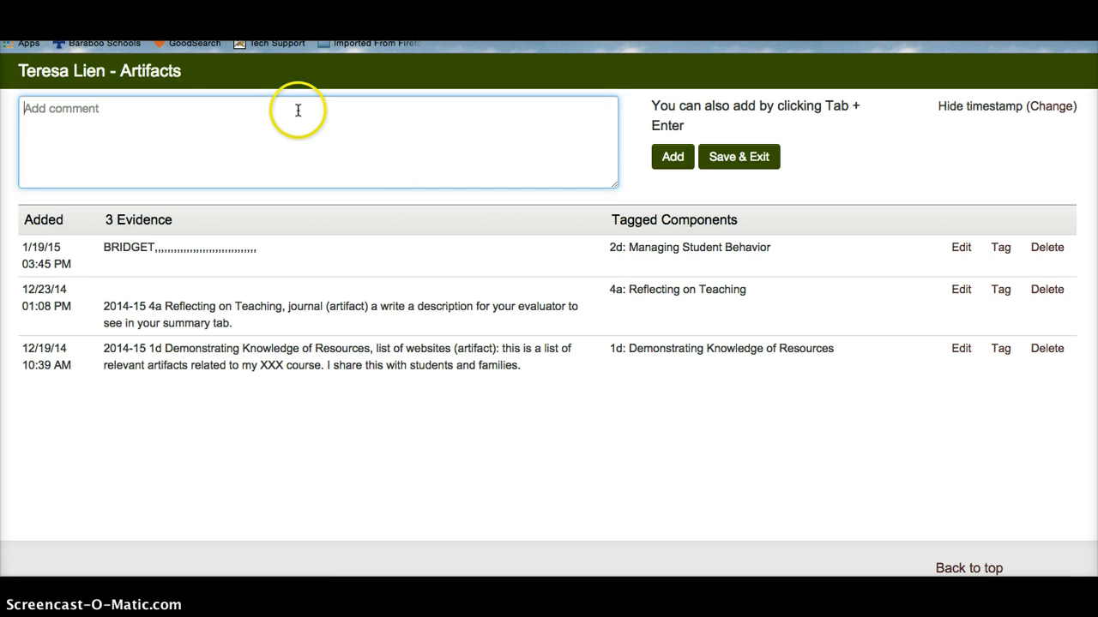
# Add the evidence comment "2014-15 HIGH LEVERAGE ARTIFACT, training: write a description on one component (1a)"
pyautogui.write('20')
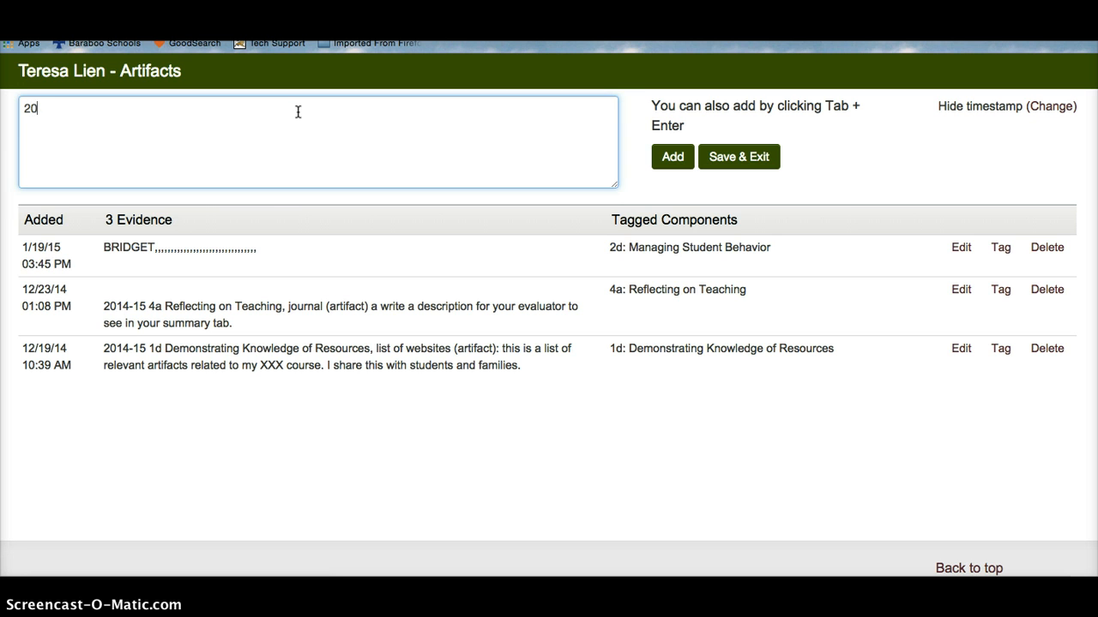
pyautogui.write('14-15 HIGH LEVERA')
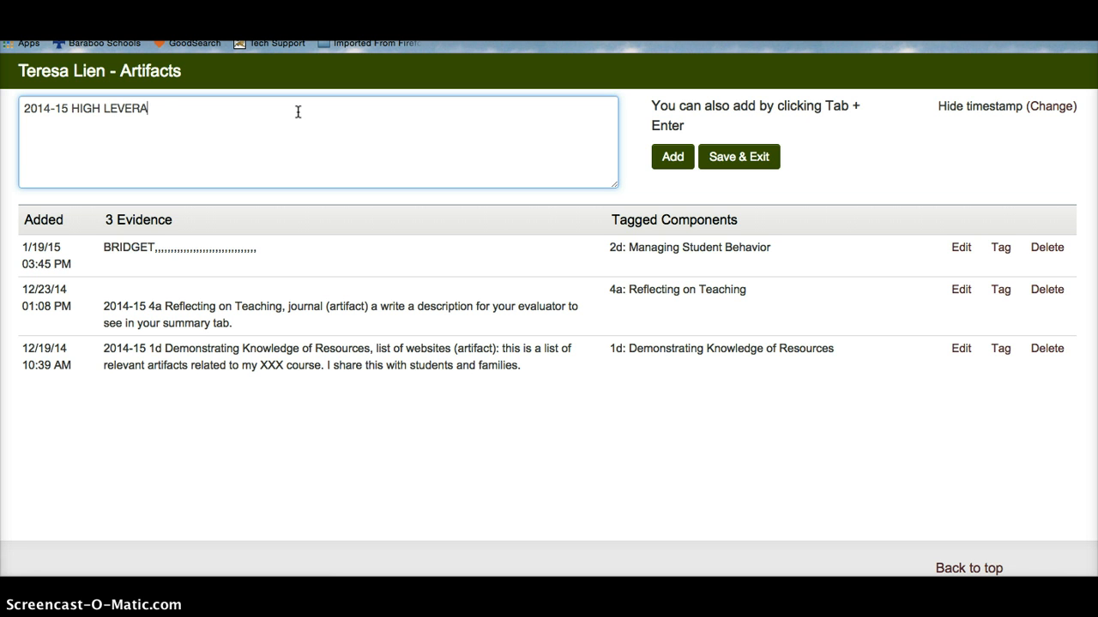
pyautogui.write('GE ARTIFACT, ')
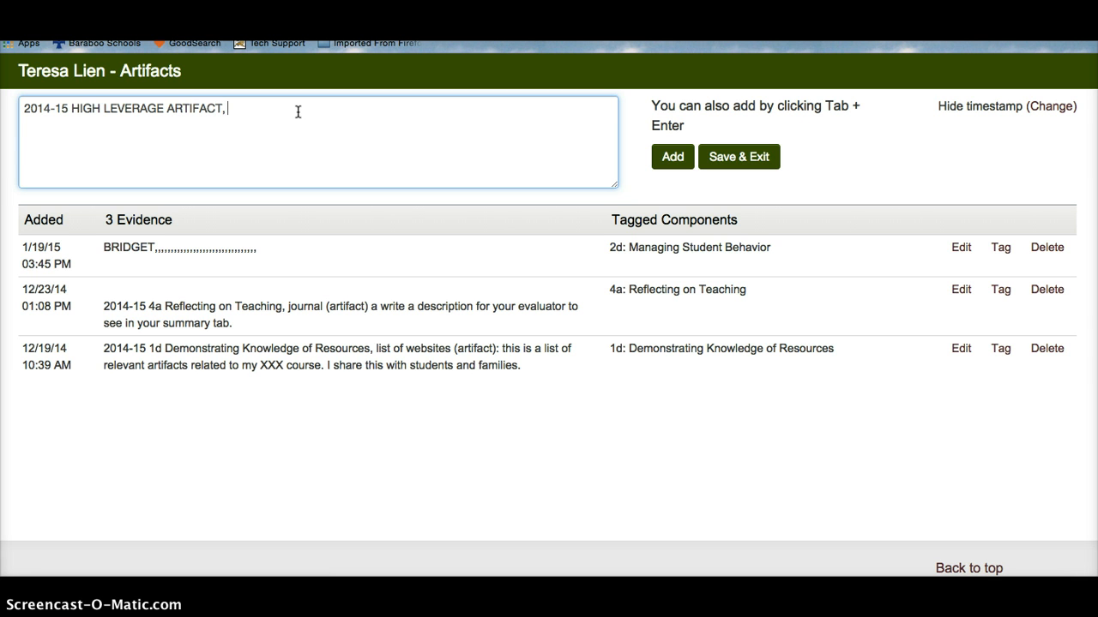
pyautogui.write('training:  write a description')
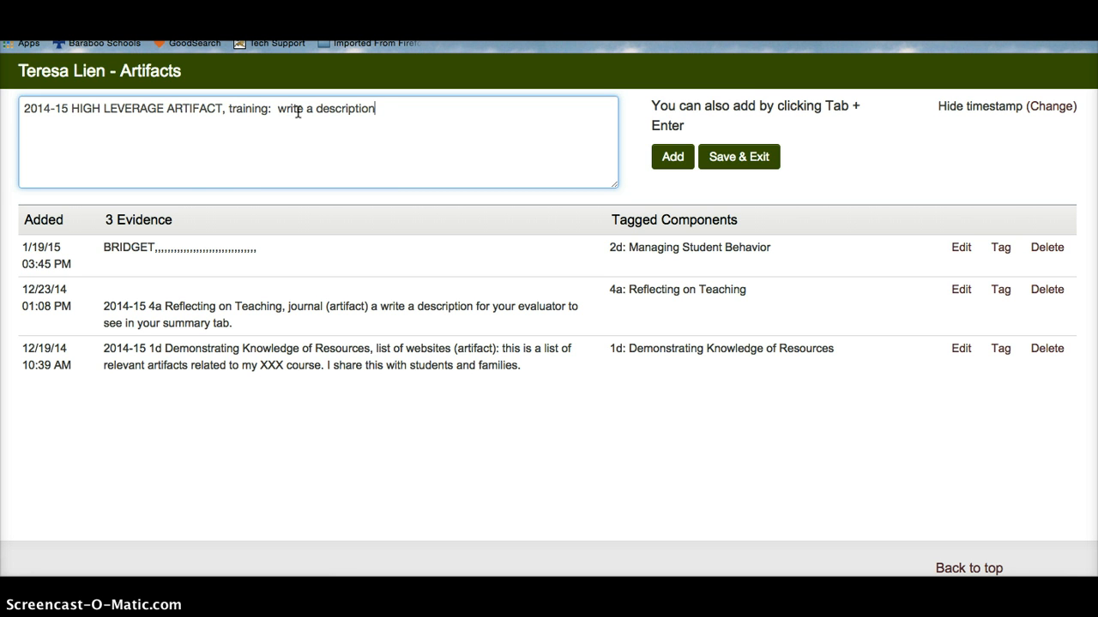
pyautogui.write('on one component (')
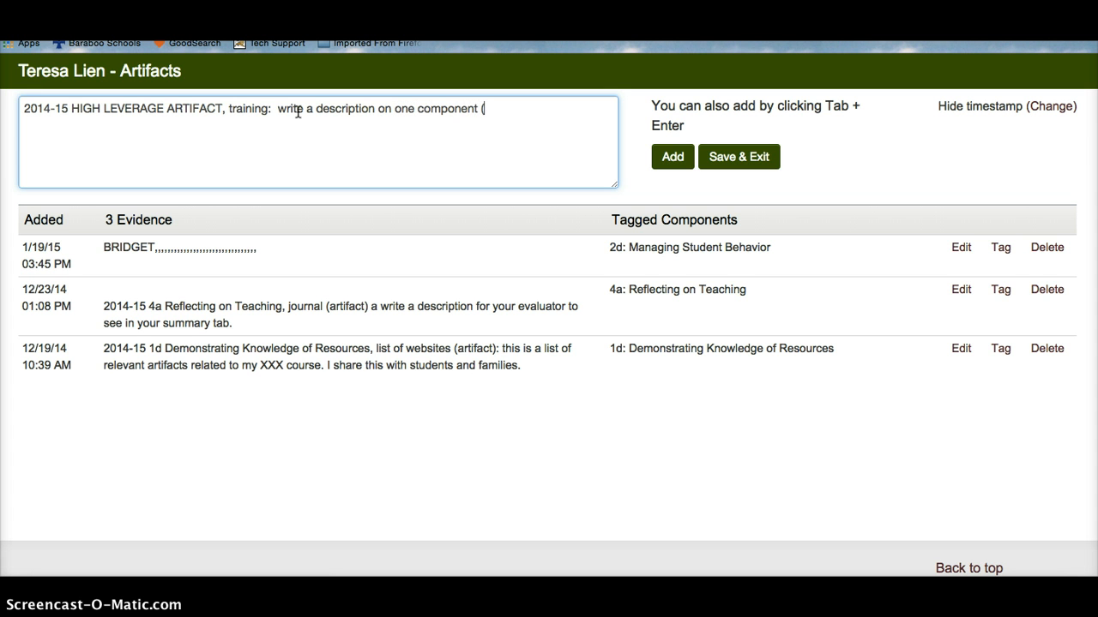
pyautogui.write('1b')
pyautogui.press('BackSpace')
pyautogui.write('a)')
pyautogui.click(664, 156)
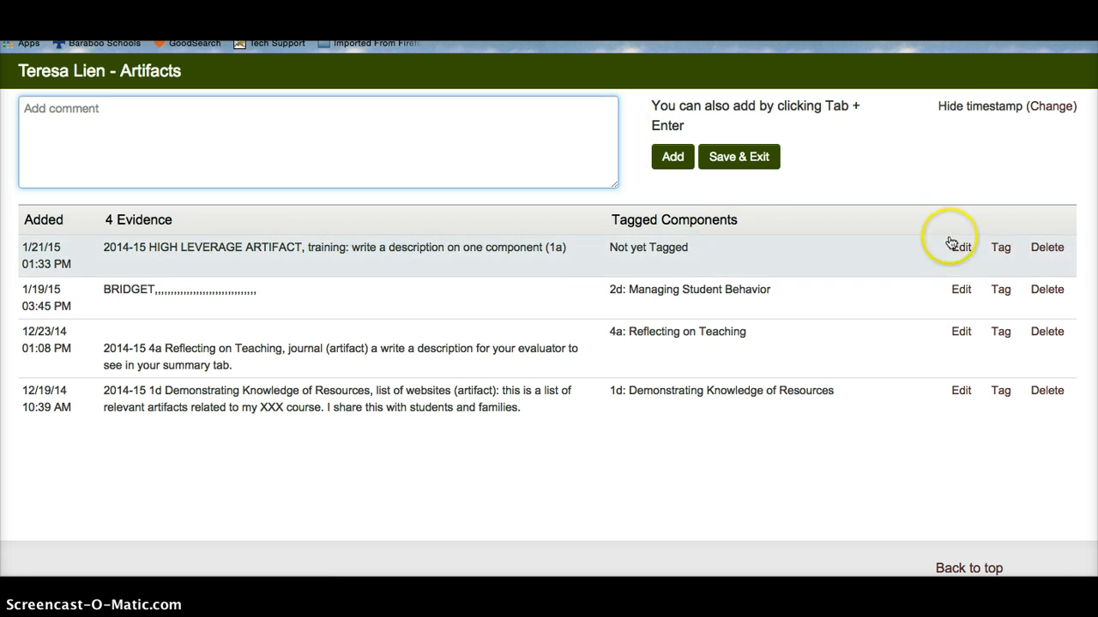
# Tag the new evidence with component 1a: Demonstrating Knowledge of Content and Pedagogy
pyautogui.click(1002, 247)
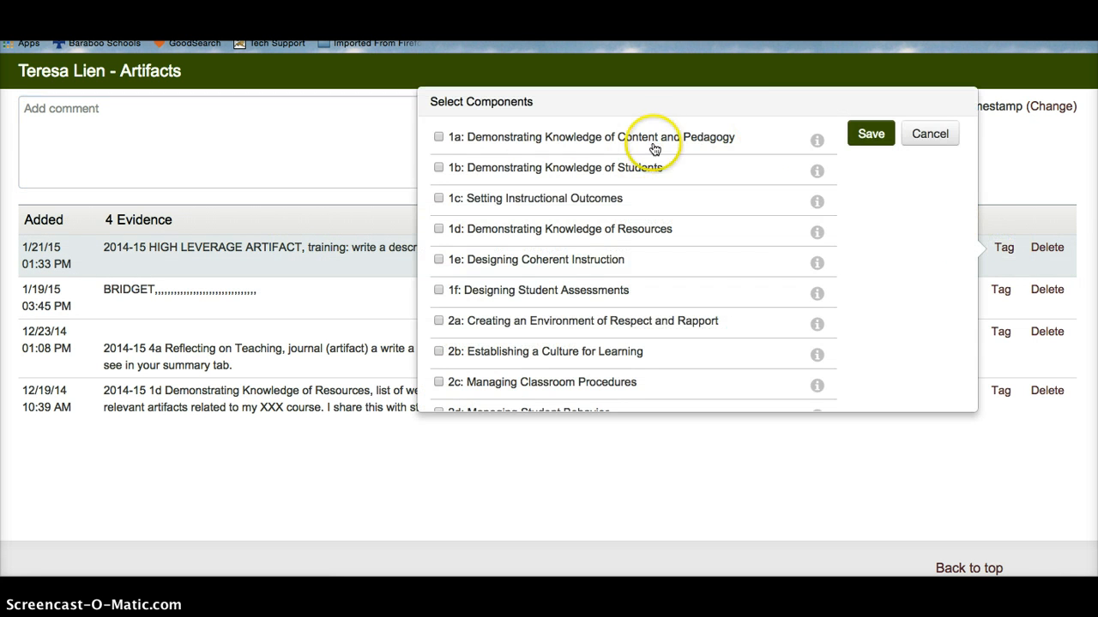
pyautogui.click(437, 137)
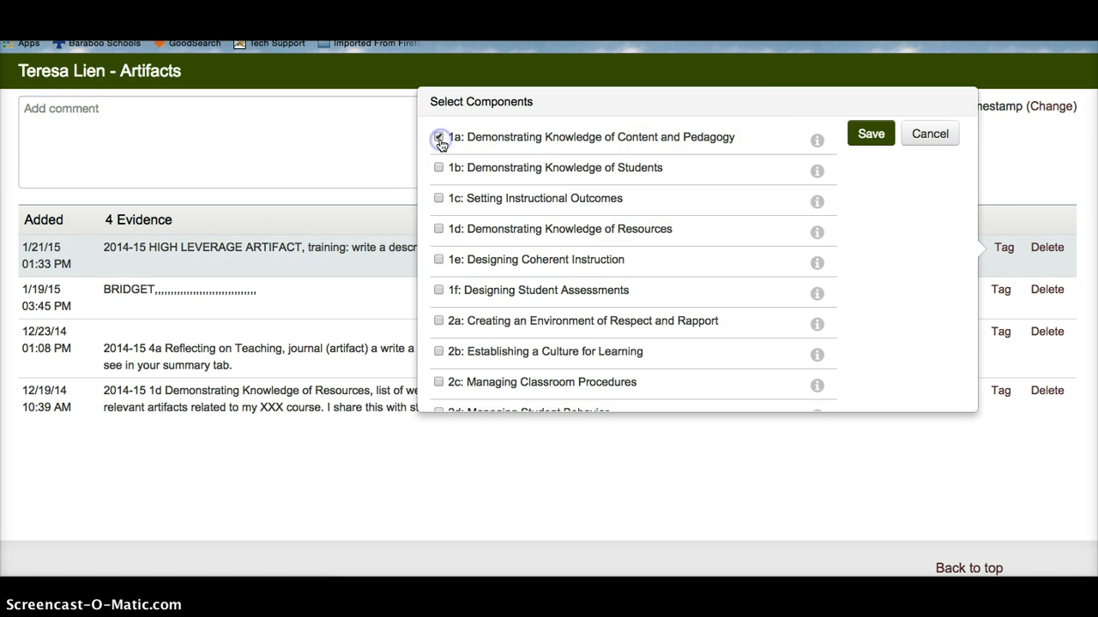
pyautogui.click(868, 135)
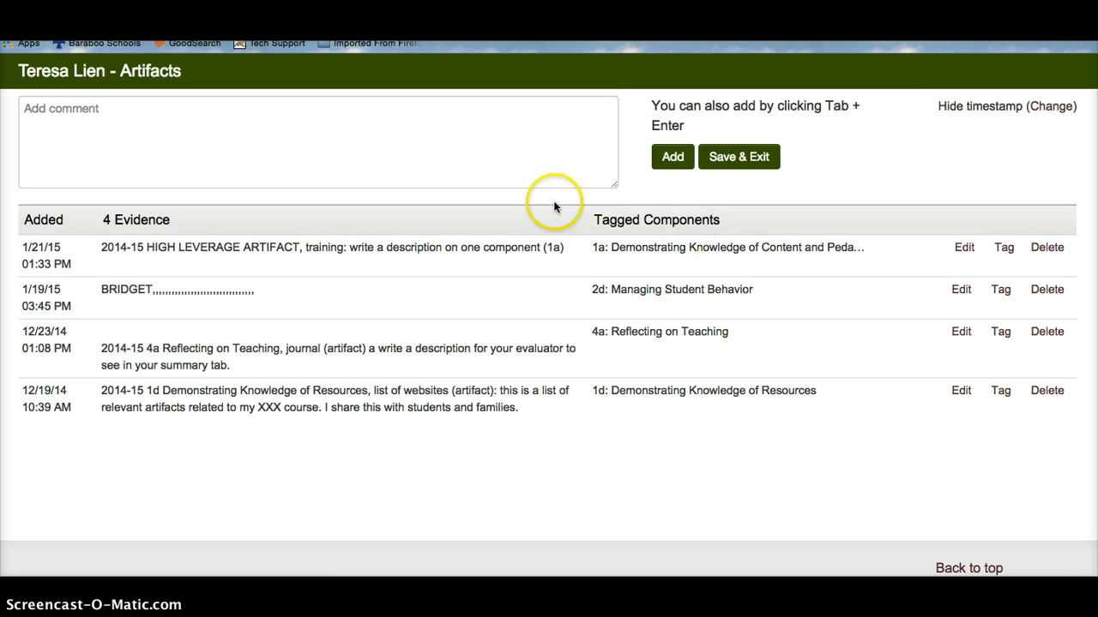
# Add another evidence comment reading "2014-15 HIGH LEVERAGE ARTIFACT, training 1d description"
pyautogui.click(430, 127)
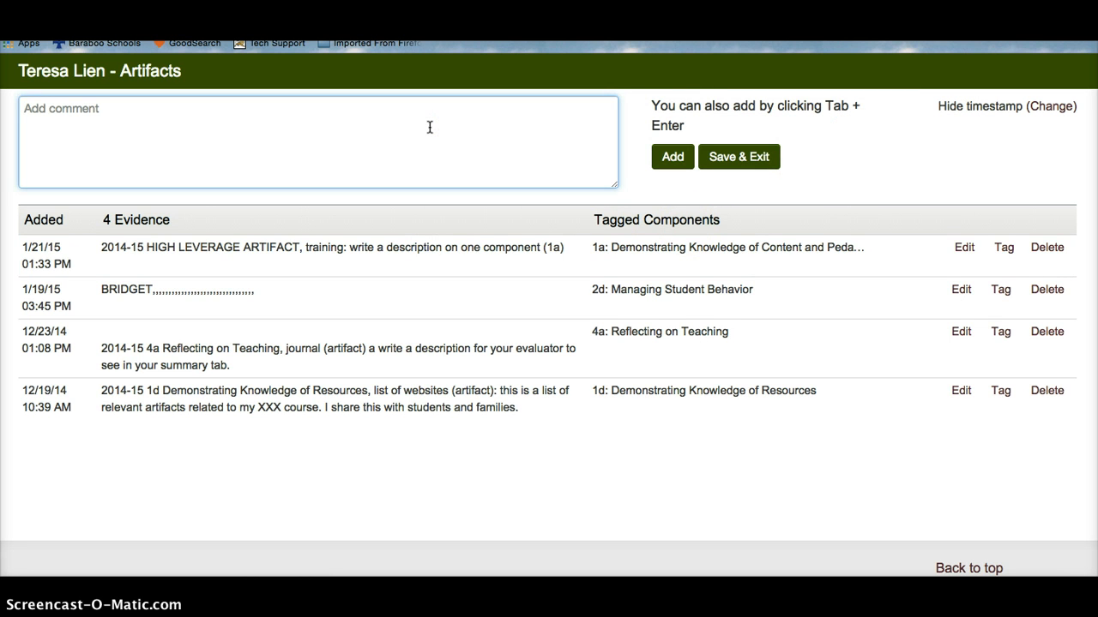
pyautogui.write('2014-15 HIGH LEV')
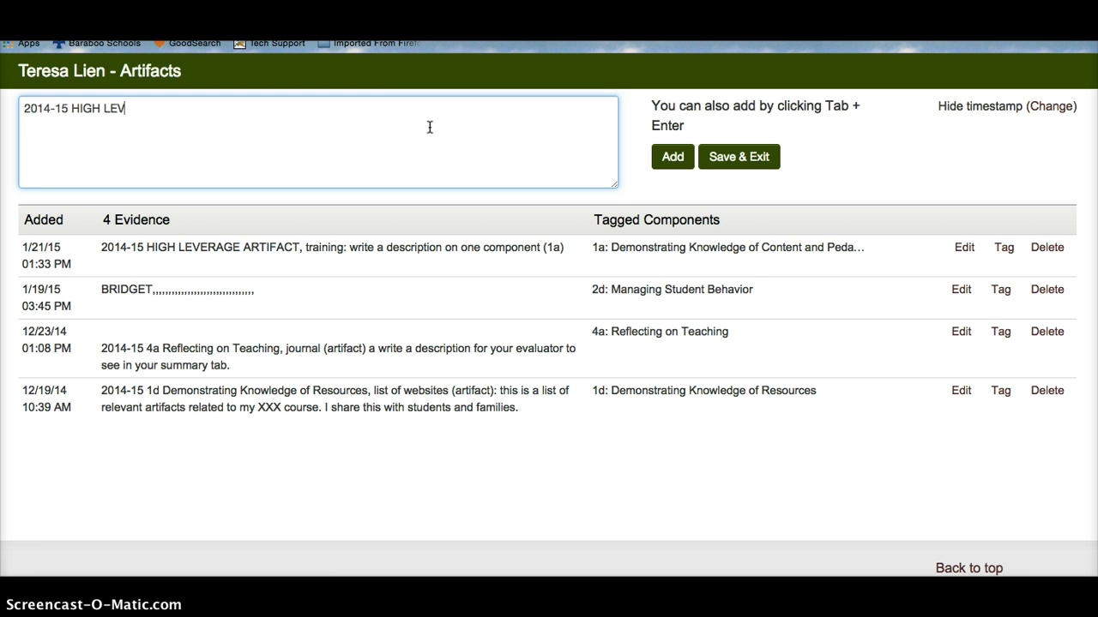
pyautogui.write('ERAGE ARTIFA')
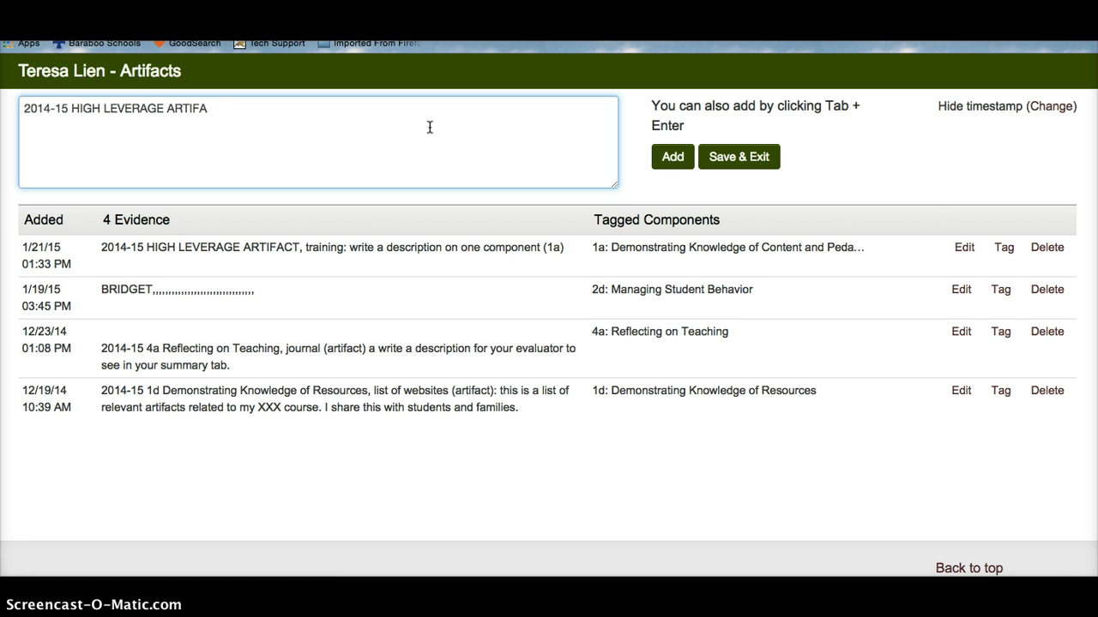
pyautogui.write('CT, training')
pyautogui.write('1d description')
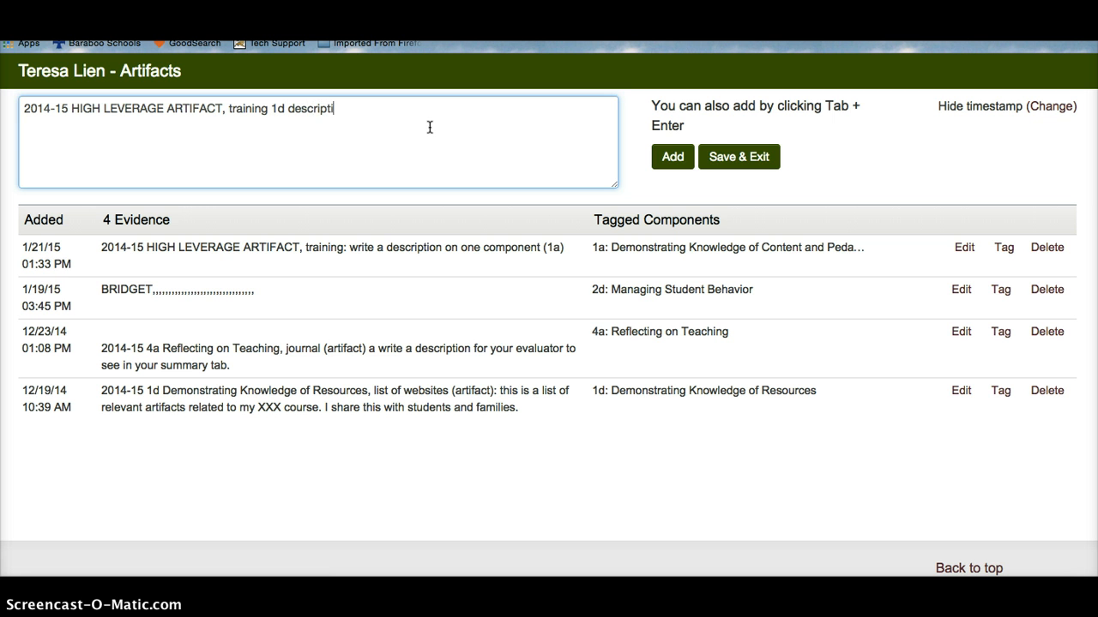
pyautogui.click(682, 155)
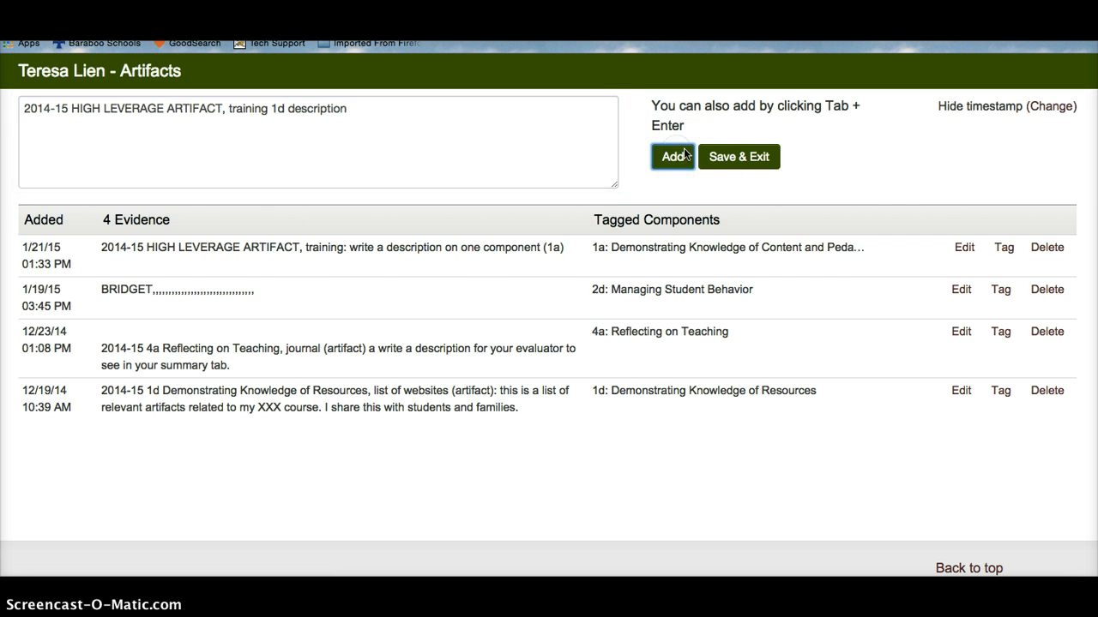
# Tag the 1d training evidence with component 1d: Demonstrating Knowledge of Resources
pyautogui.click(1000, 249)
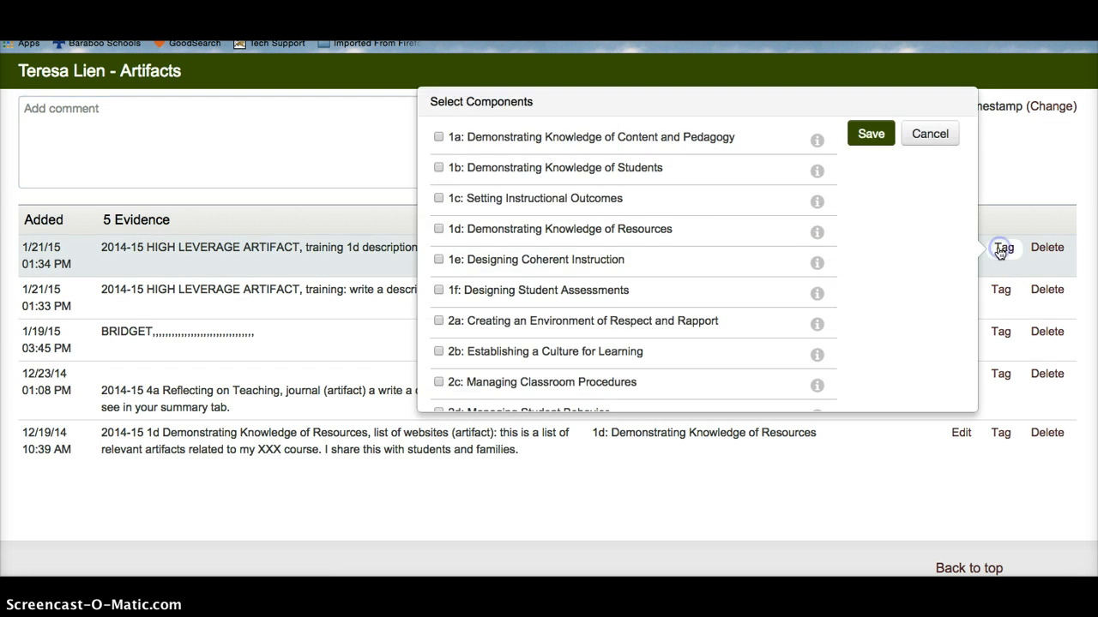
pyautogui.click(438, 230)
pyautogui.click(869, 134)
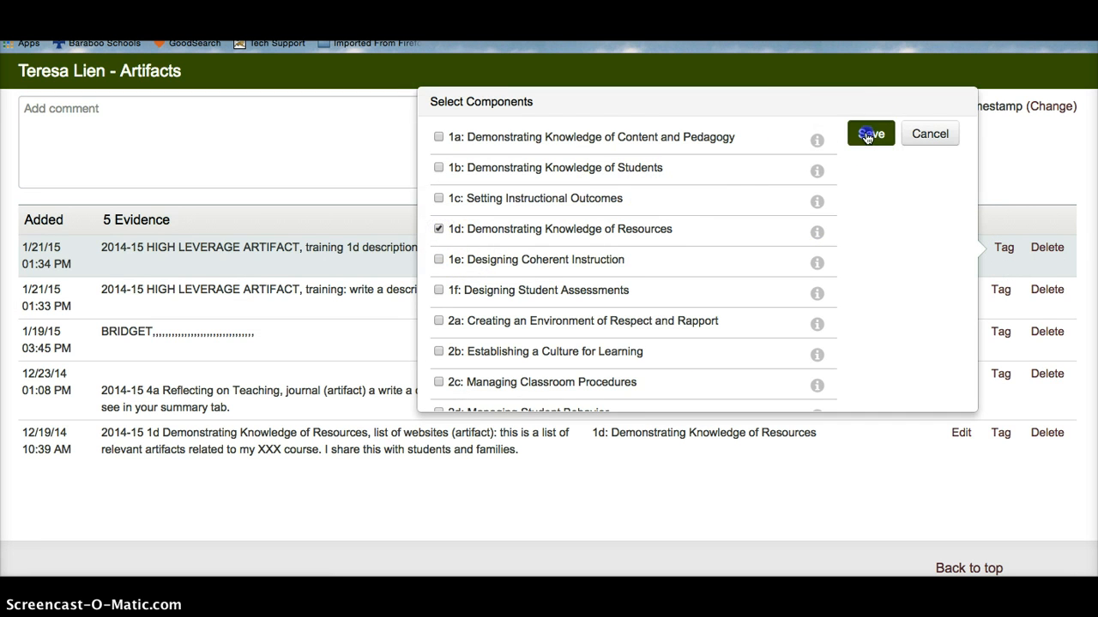
# Add a third training evidence comment reading "2014-15, HIGH LEVERAGE ARTIFACT, training 4d description"
pyautogui.click(496, 155)
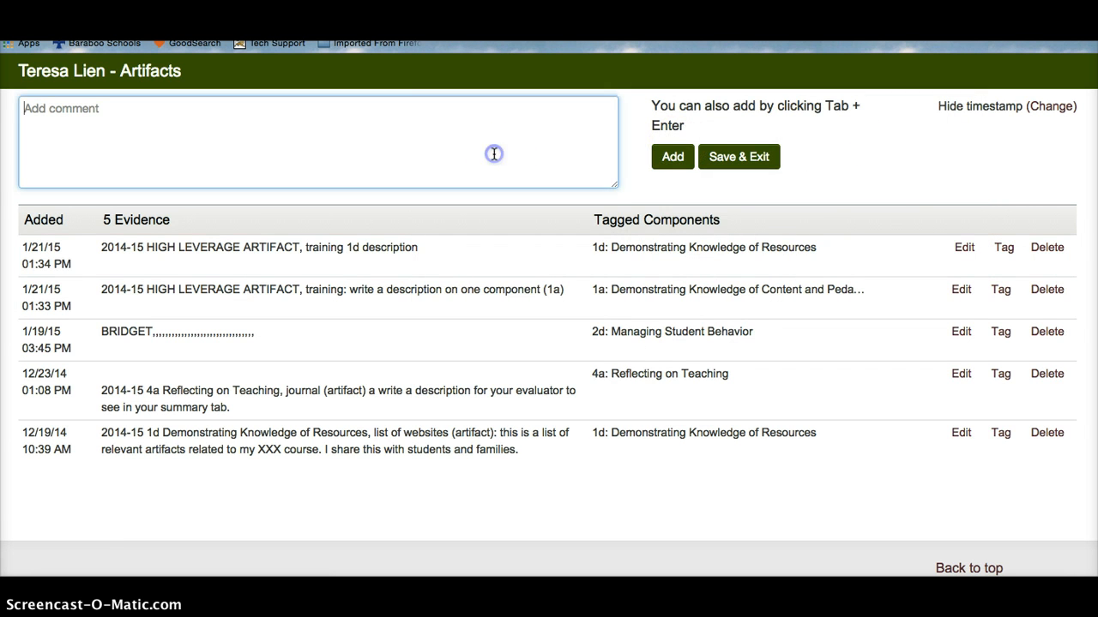
pyautogui.write('2014-15, HIGH')
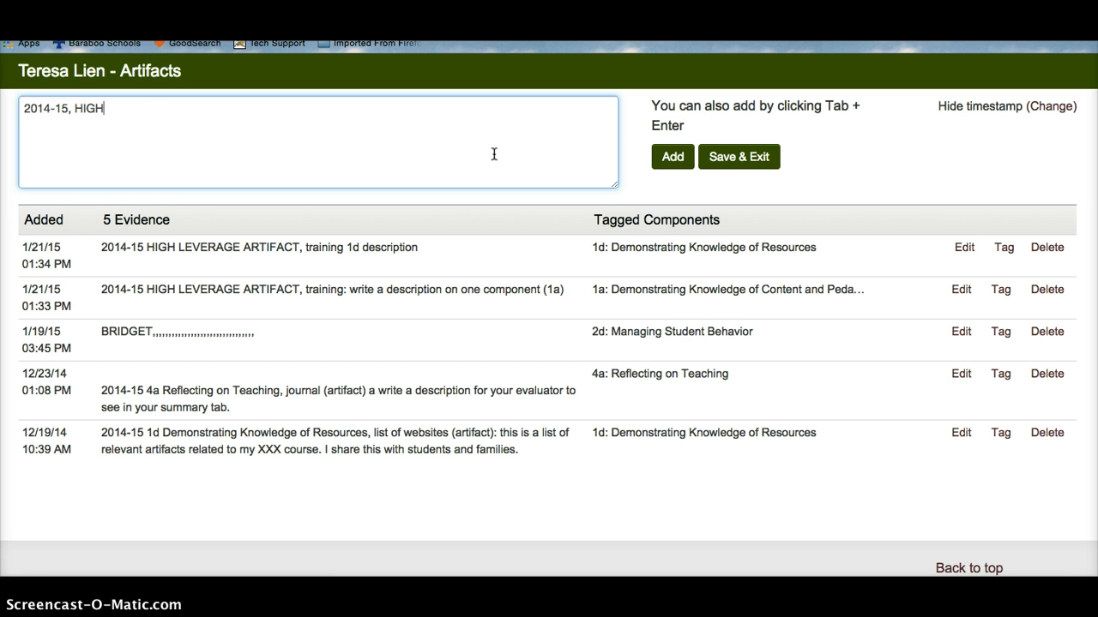
pyautogui.write(' LEVERAGE ARTIFAXT')
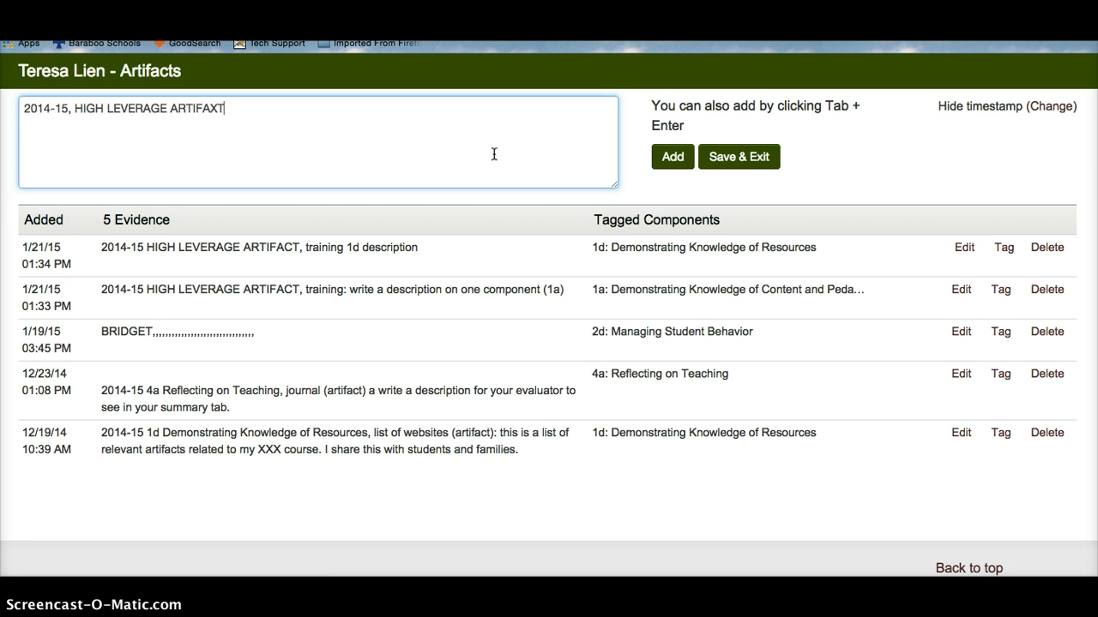
pyautogui.press('BackSpace')
pyautogui.write('CT, training')
pyautogui.write('4d des')
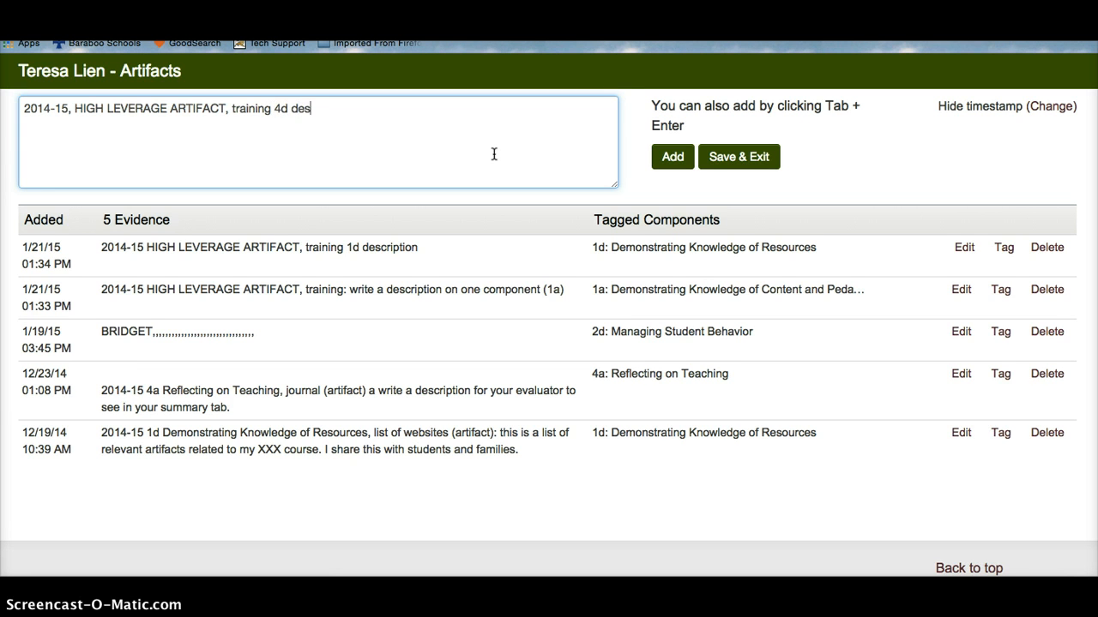
pyautogui.write('cription')
pyautogui.click(543, 155)
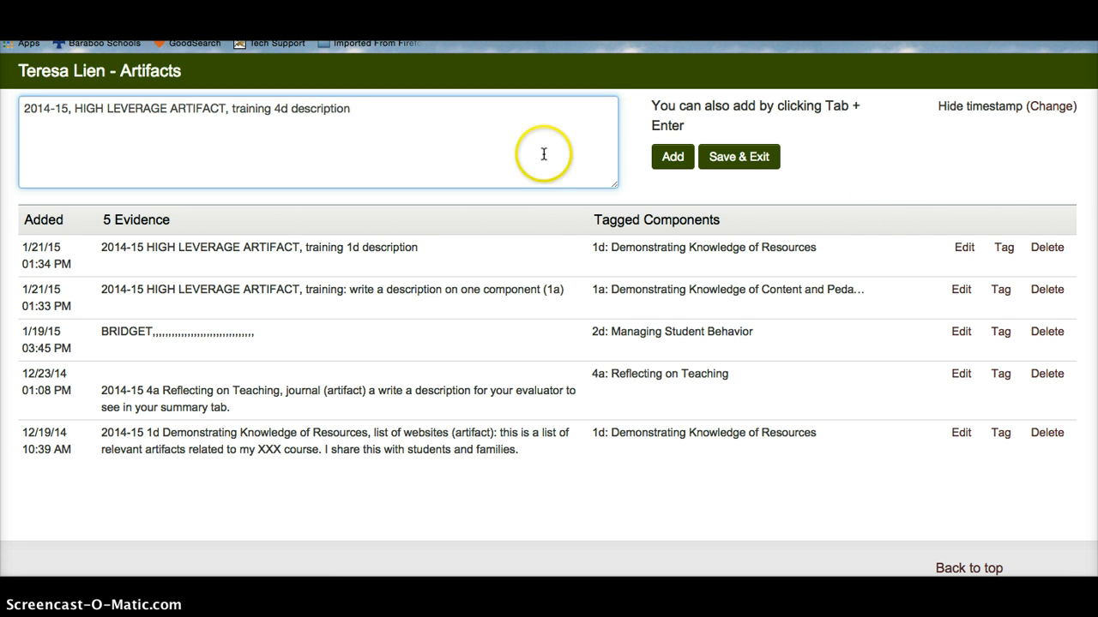
pyautogui.click(673, 166)
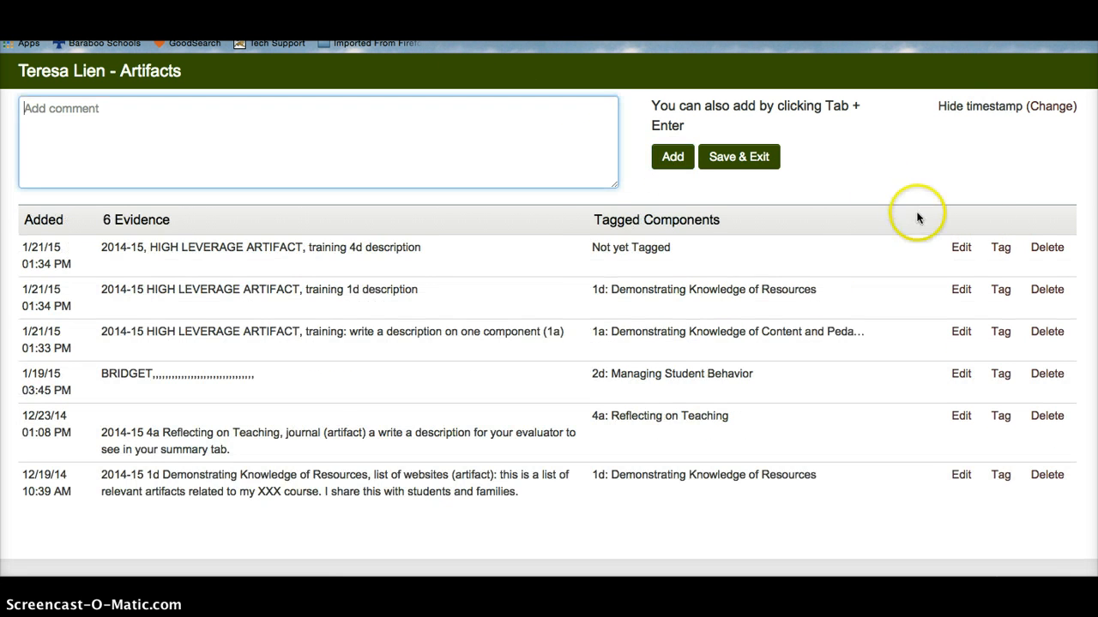
# Tag the 4d training evidence with component 4d: Participating in the Professional Community and save the tag
pyautogui.click(1001, 247)
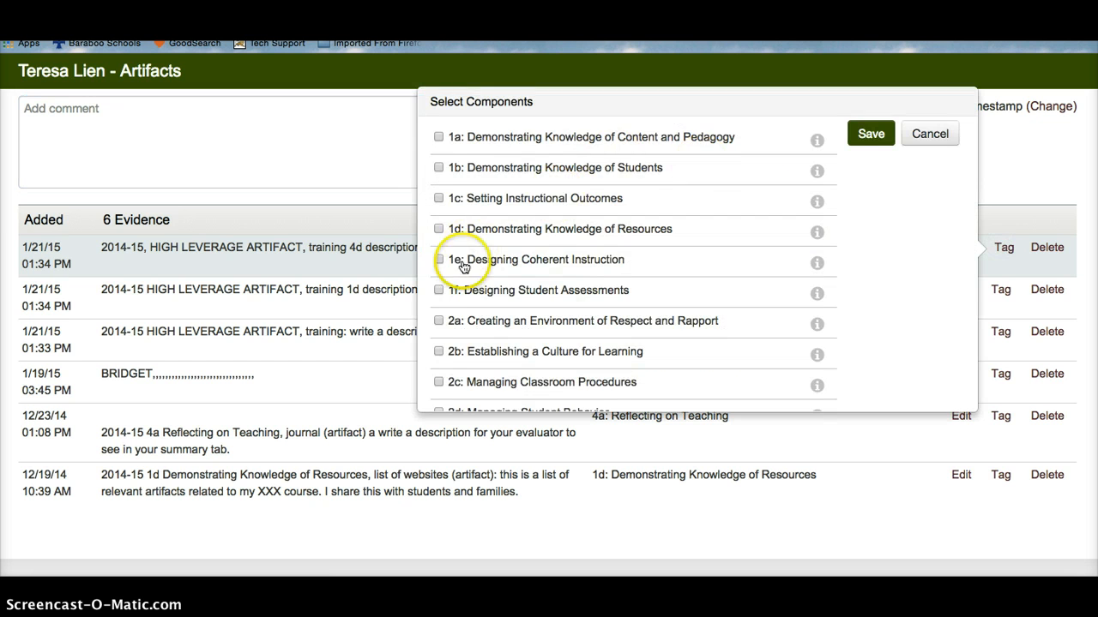
pyautogui.scroll(-5, 451, 339)
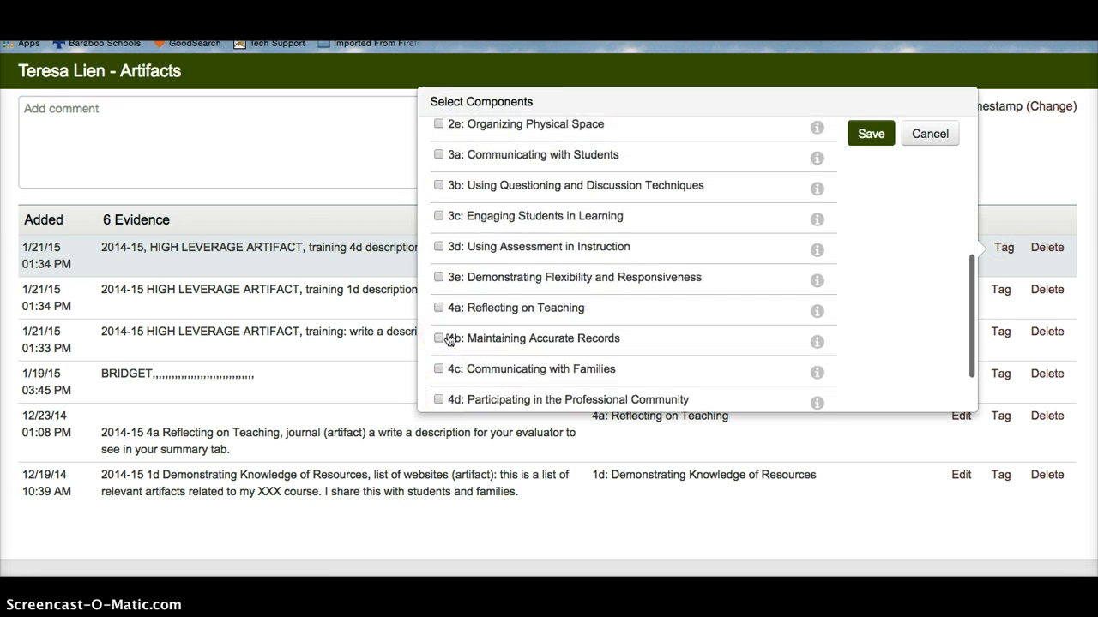
pyautogui.click(437, 365)
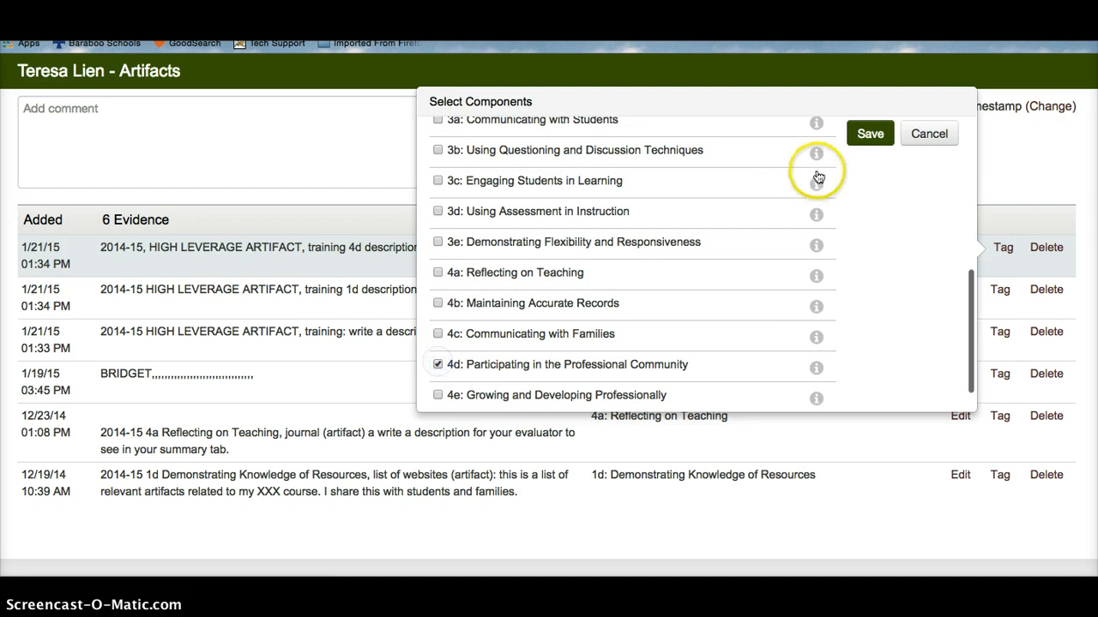
pyautogui.click(867, 135)
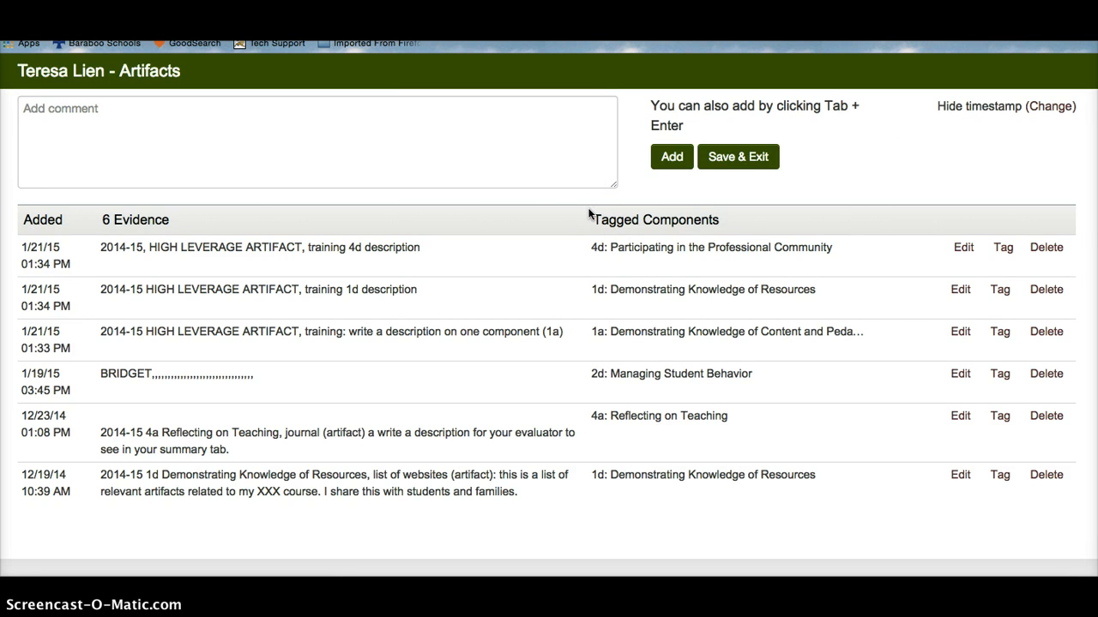
# Exit the artifact evidence page and open the Teacher Practices summary
pyautogui.click(559, 100)
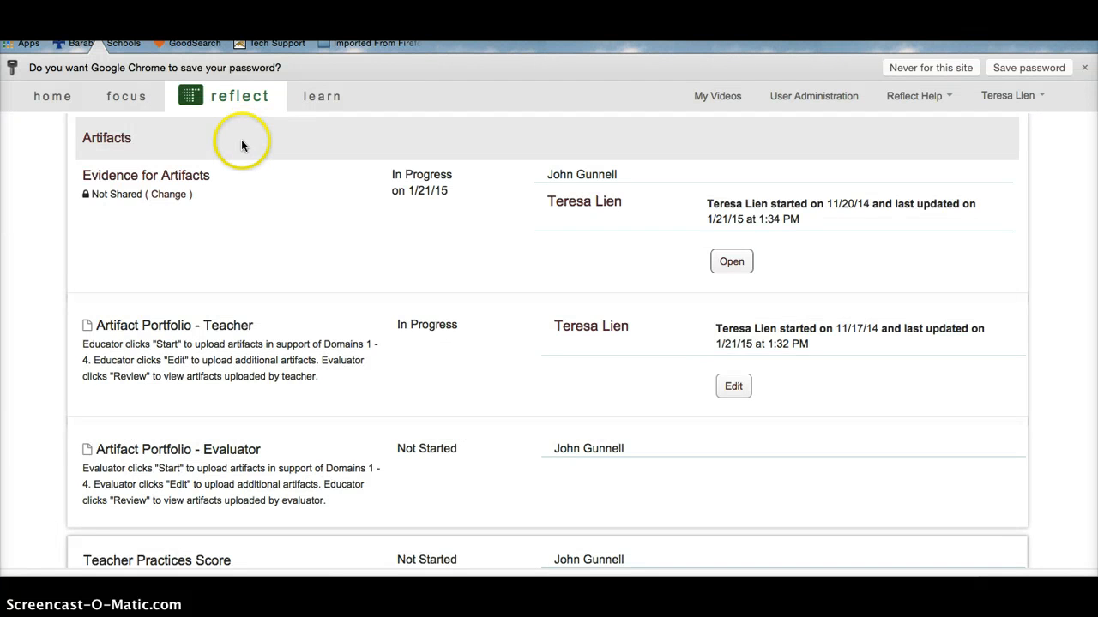
pyautogui.scroll(-10, 237, 152)
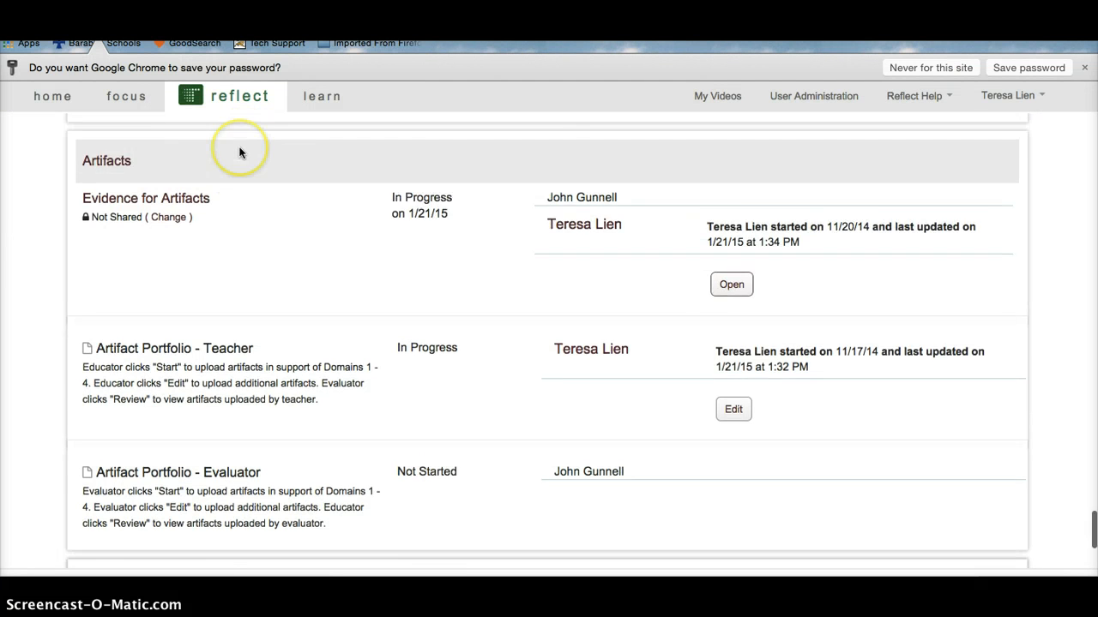
pyautogui.scroll(15, 240, 152)
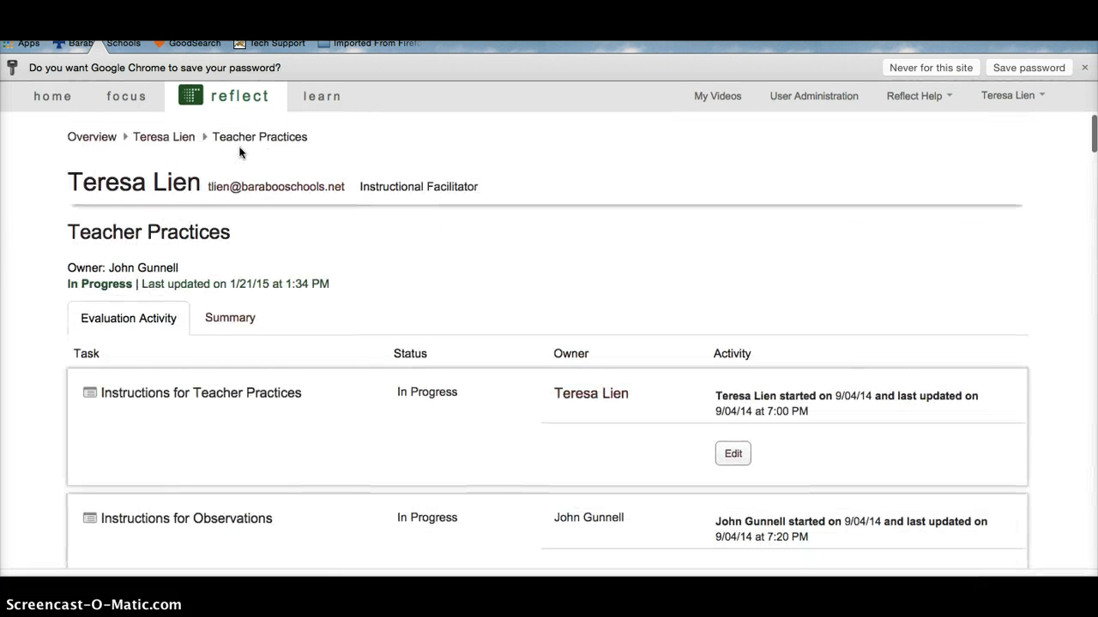
pyautogui.click(169, 146)
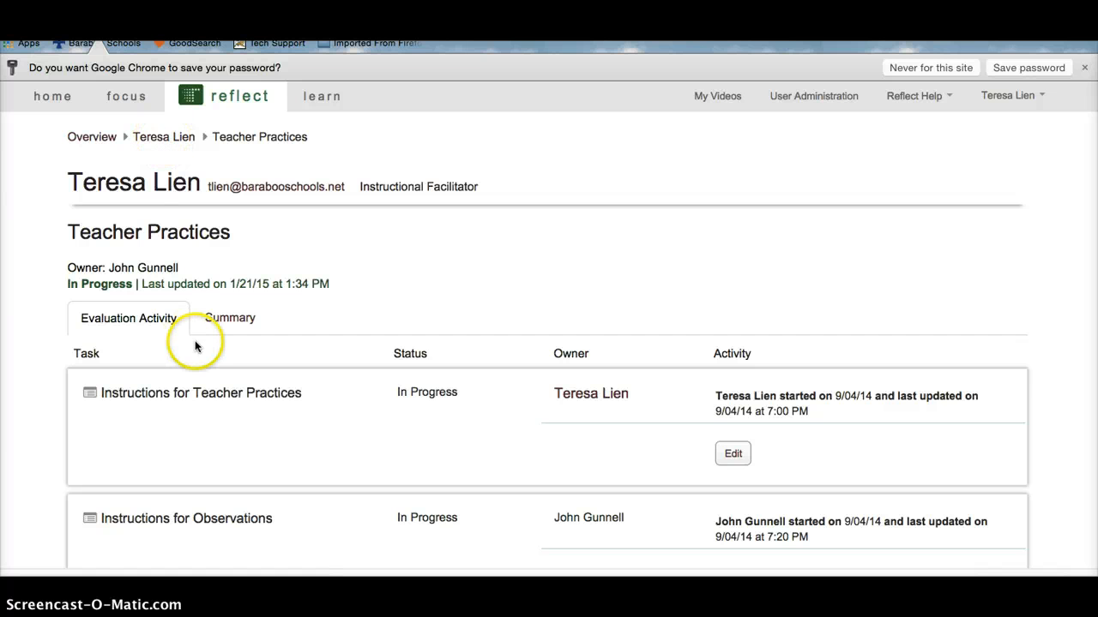
pyautogui.click(233, 325)
pyautogui.click(502, 383)
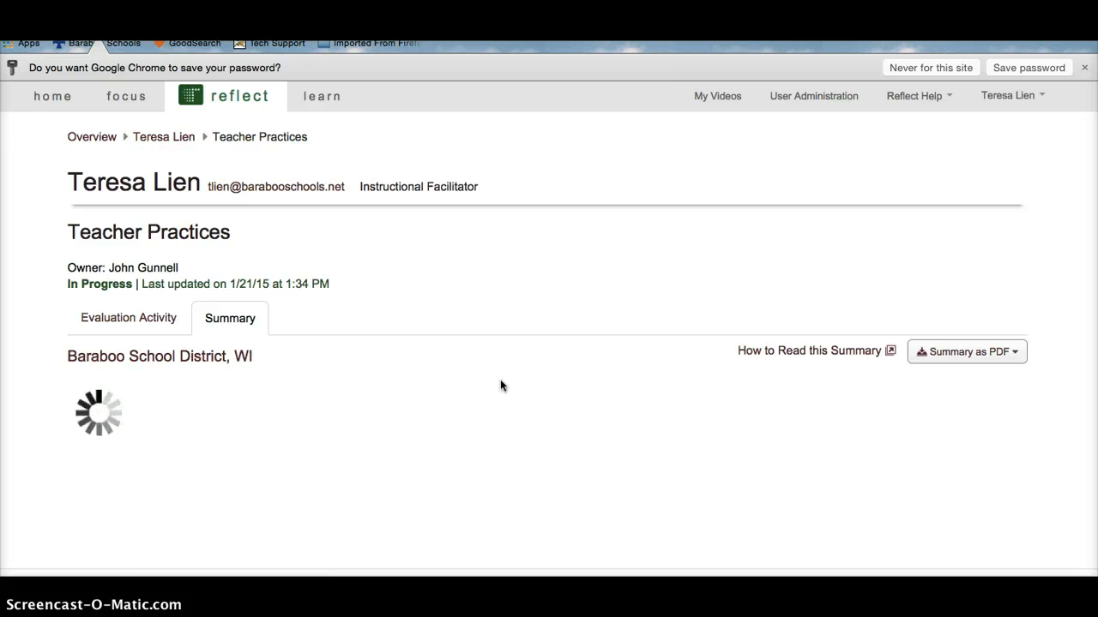
# Examine the training artifact entries in the summary's Notes & Evidence for components 1a and 1d
pyautogui.scroll(-8, 502, 385)
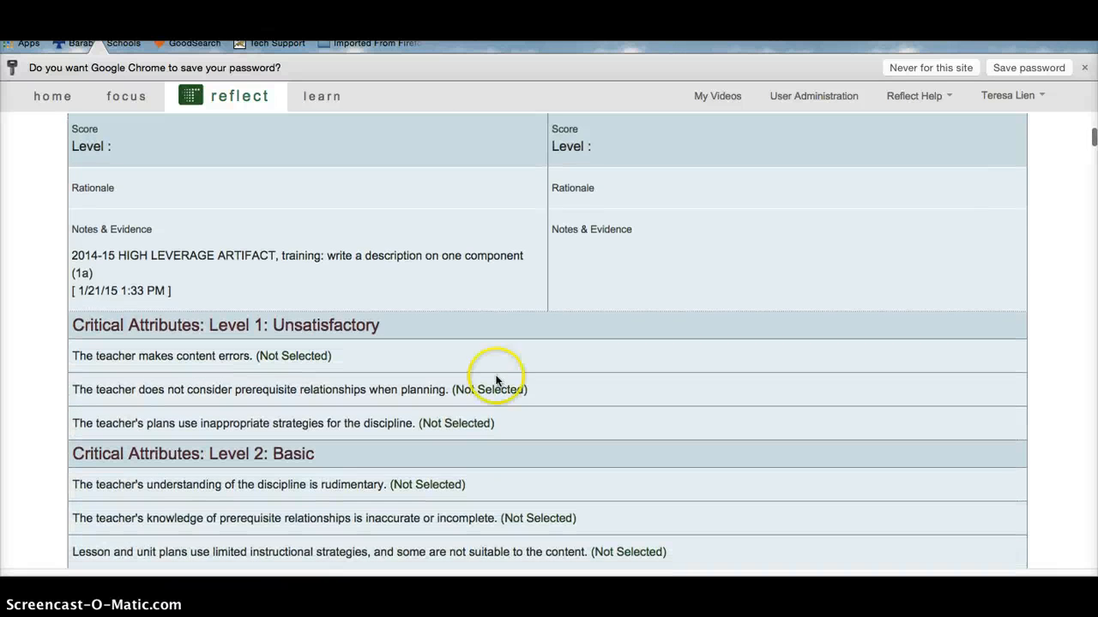
pyautogui.moveTo(72, 256); pyautogui.dragTo(450, 256)
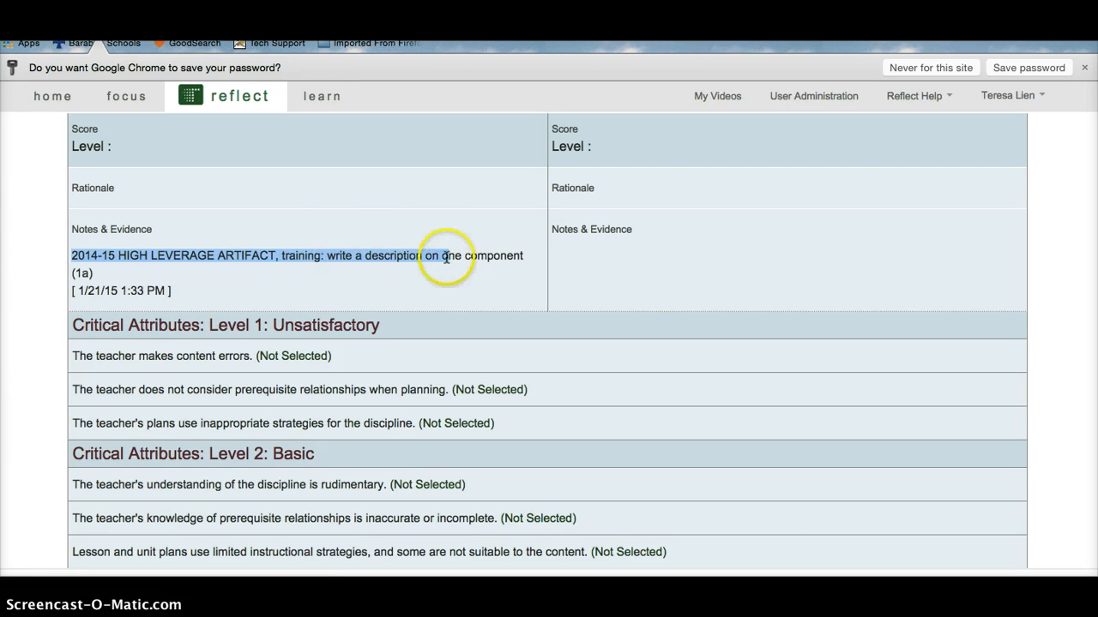
pyautogui.scroll(-5, 447, 257)
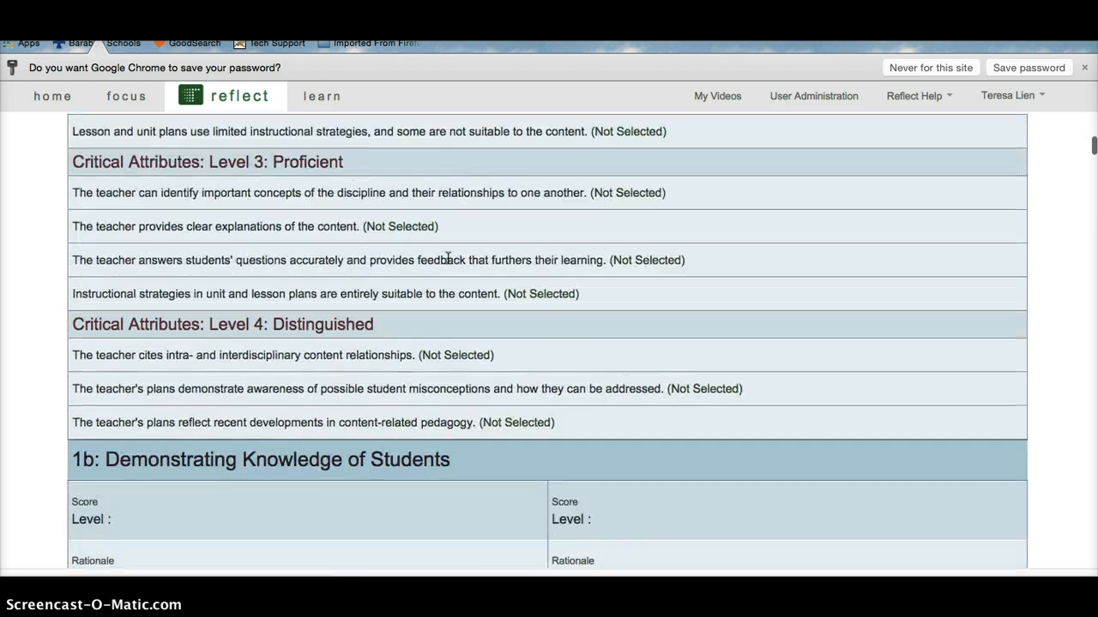
pyautogui.scroll(-10, 447, 257)
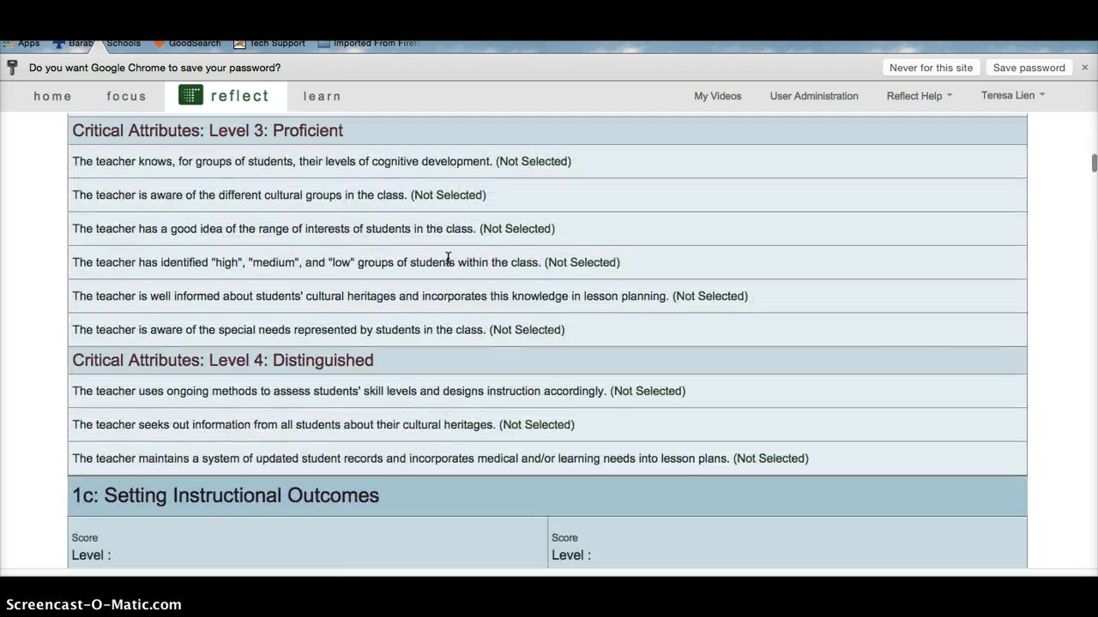
pyautogui.scroll(-15, 447, 257)
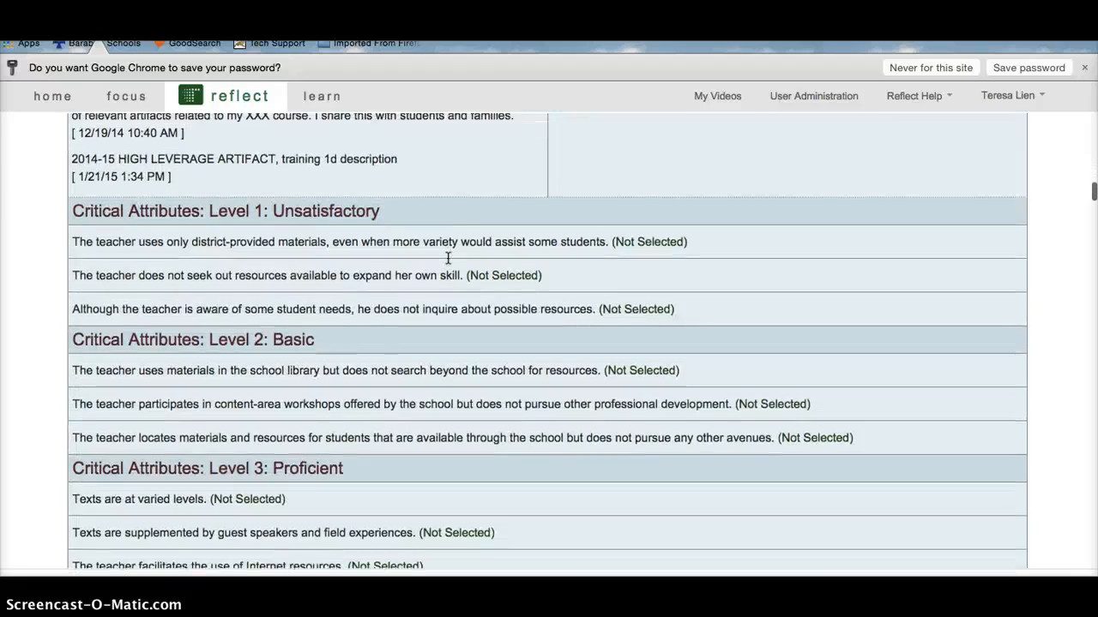
pyautogui.scroll(1, 448, 259)
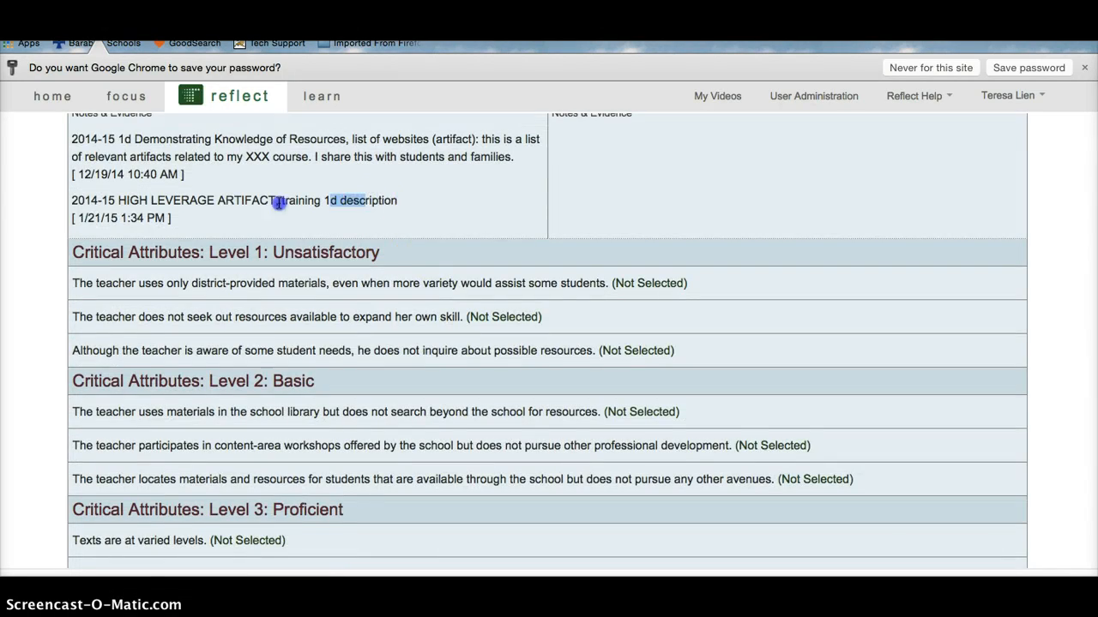
pyautogui.moveTo(279, 203); pyautogui.dragTo(228, 210)
# Examine the training artifact entry in the summary's Notes & Evidence for component 4d: Participating in the Professional Community
pyautogui.scroll(-15, 298, 322)
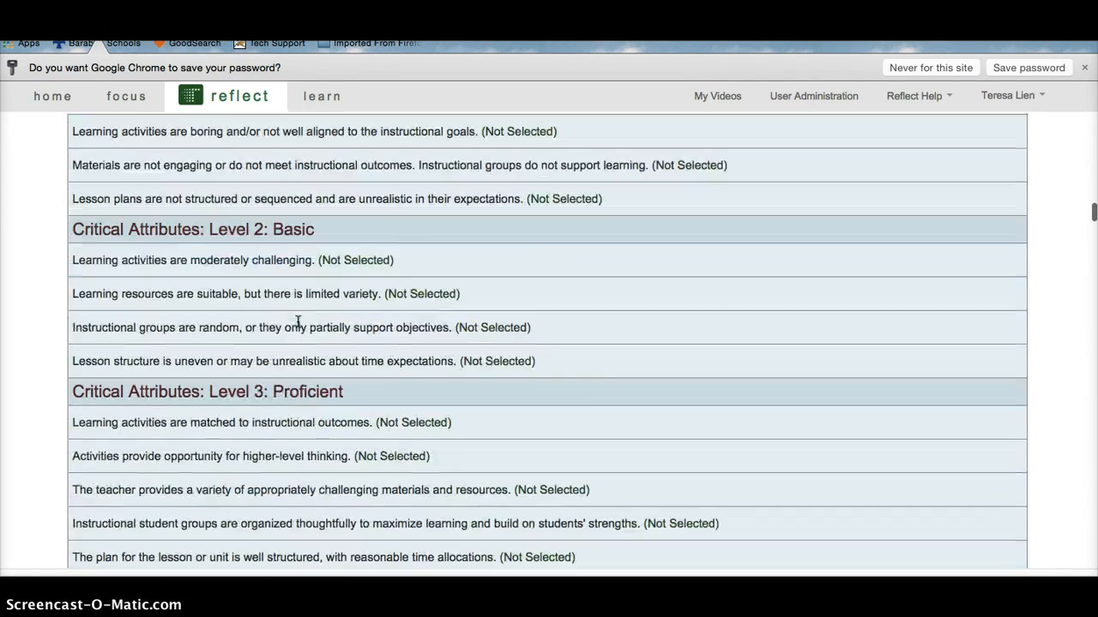
pyautogui.scroll(-20, 298, 322)
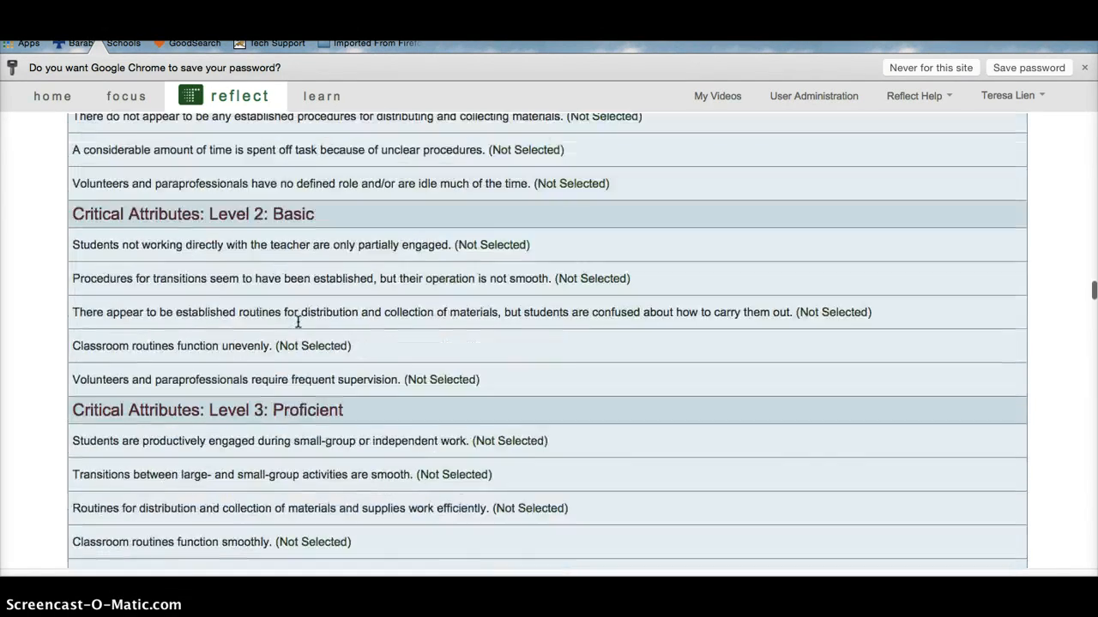
pyautogui.scroll(-20, 298, 321)
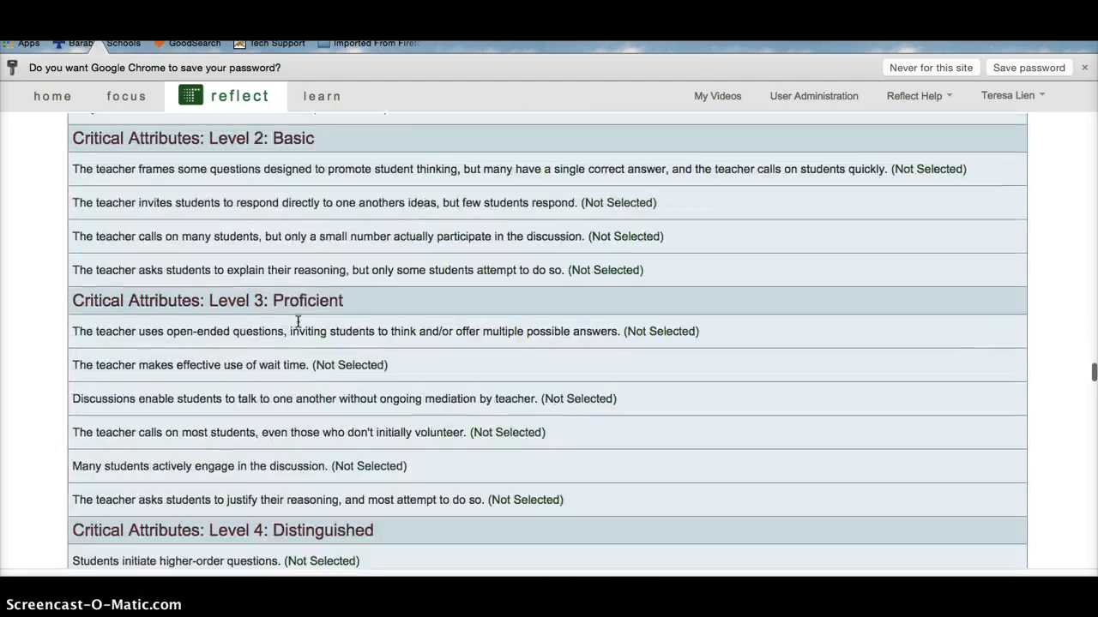
pyautogui.scroll(-20, 297, 322)
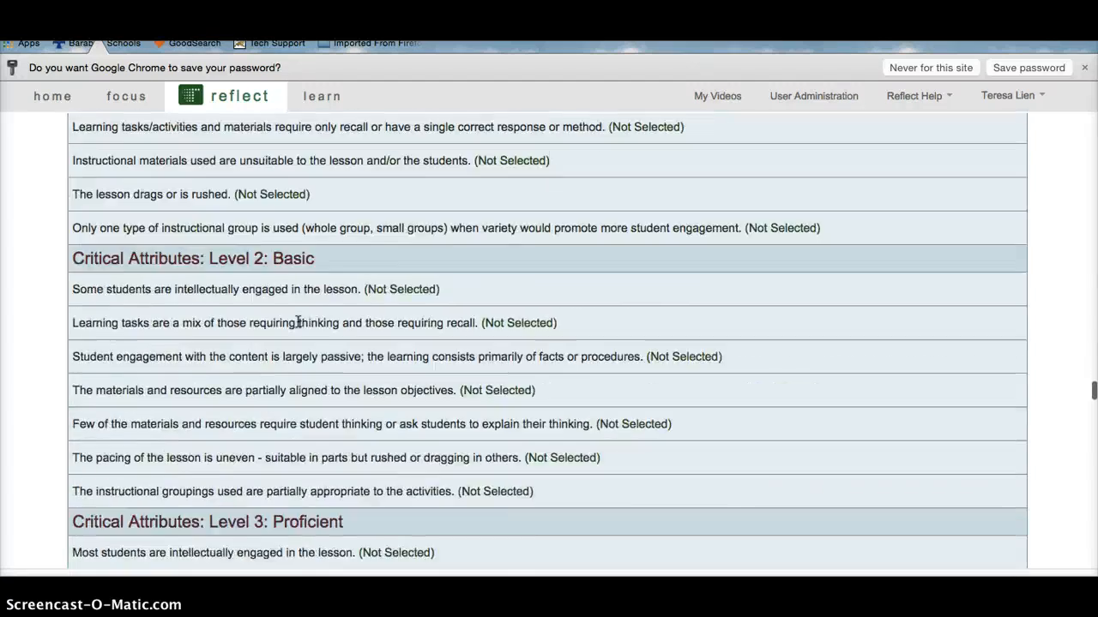
pyautogui.scroll(-20, 297, 322)
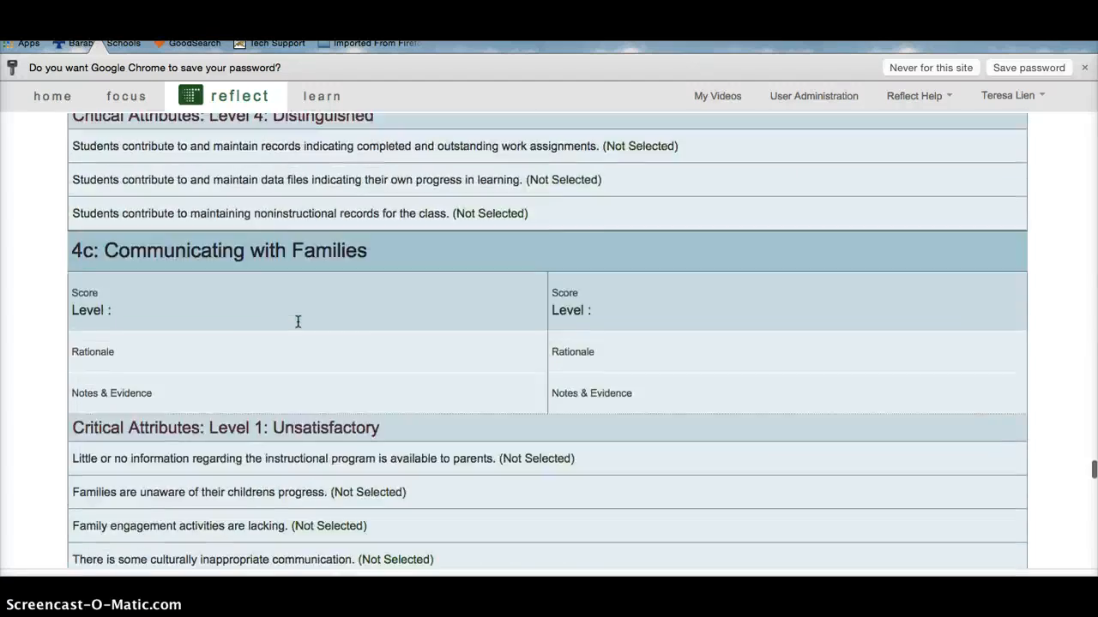
pyautogui.scroll(-5, 297, 321)
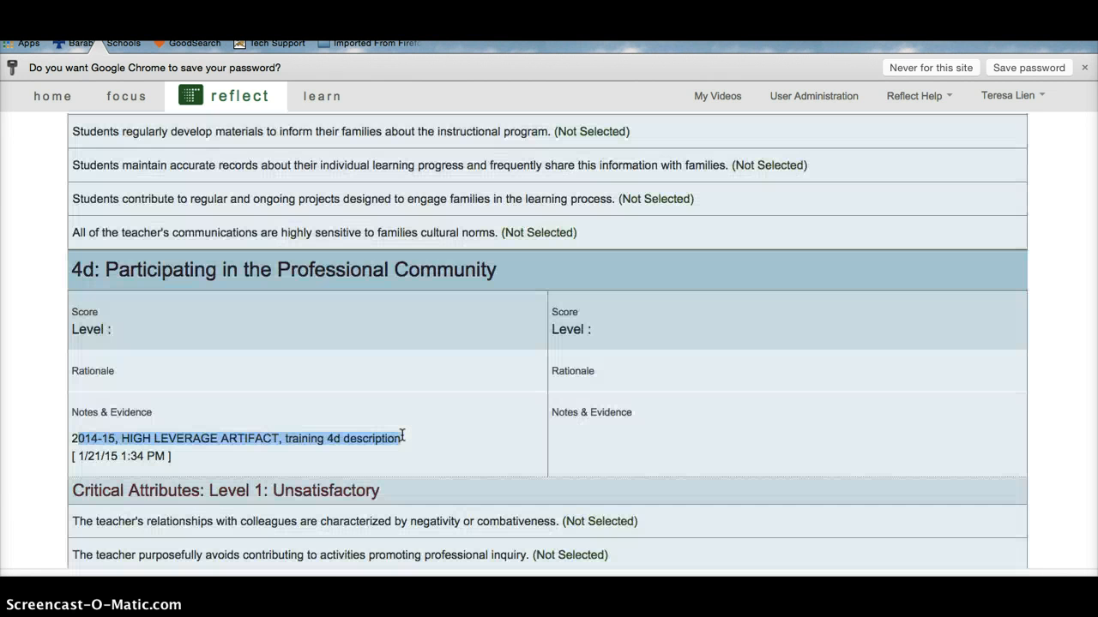
# Return to the Teacher Practices evaluation activities and reopen Evidence for Artifacts
pyautogui.scroll(20, 402, 436)
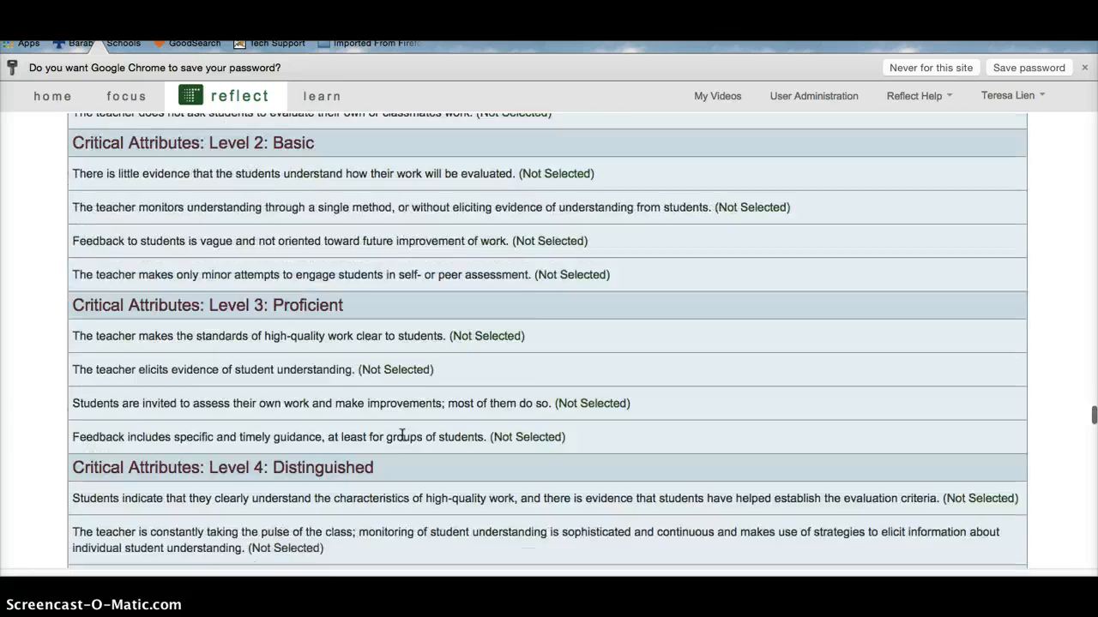
pyautogui.scroll(20, 402, 436)
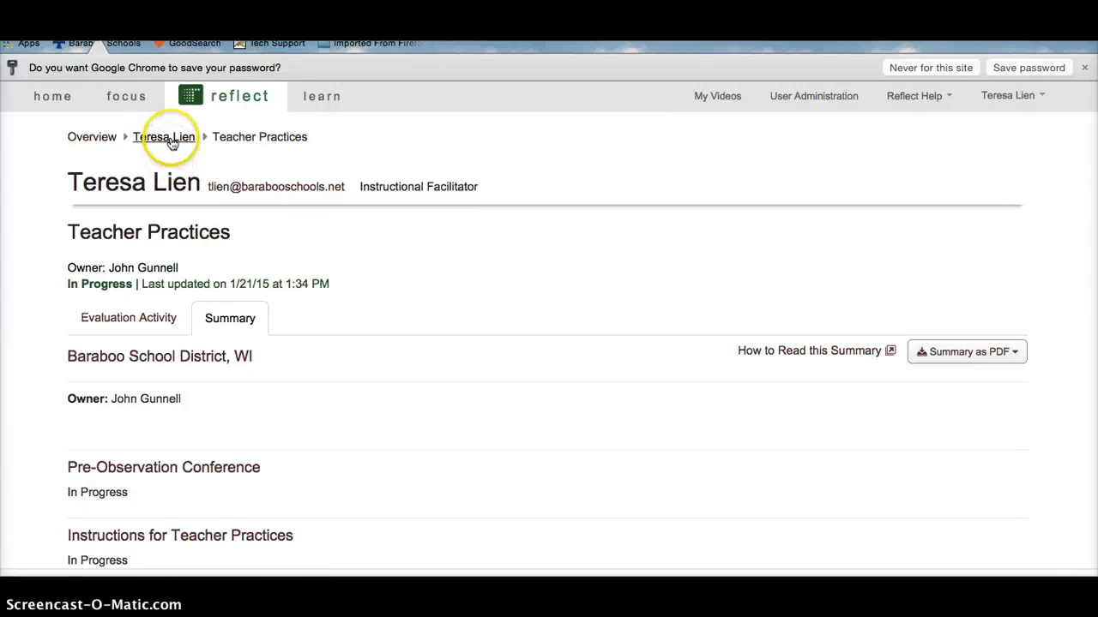
pyautogui.click(232, 138)
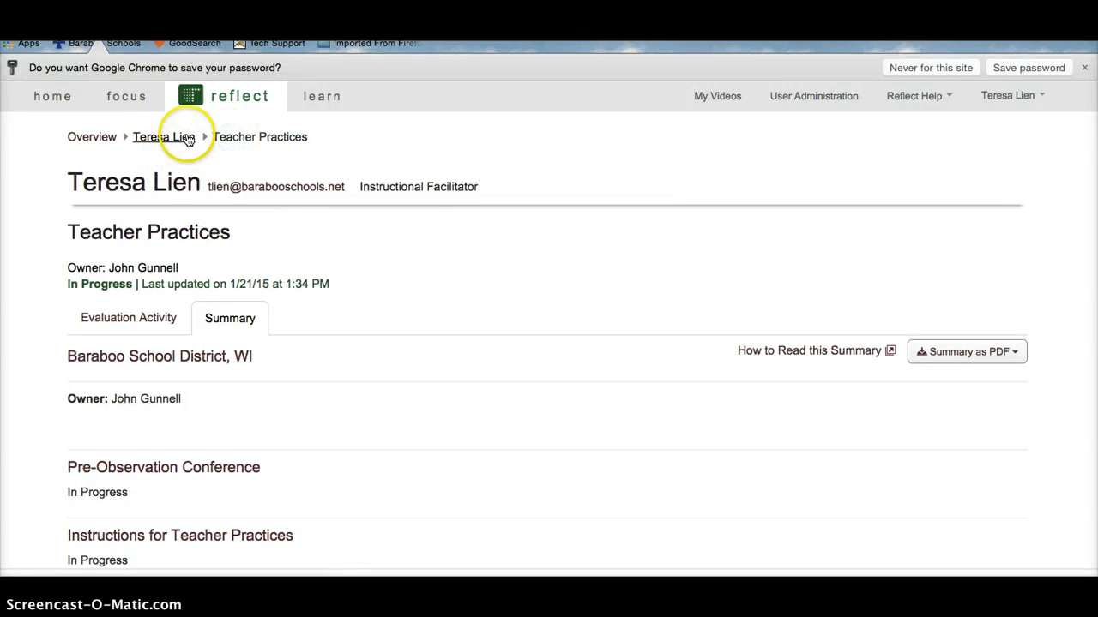
pyautogui.click(118, 318)
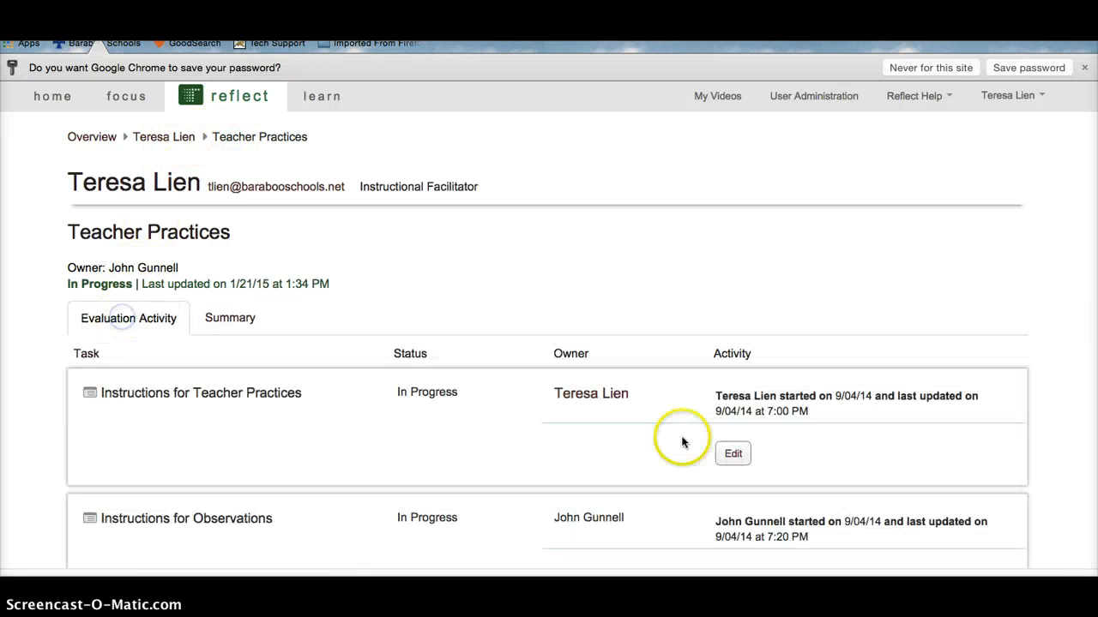
pyautogui.scroll(-3, 678, 440)
pyautogui.scroll(-15, 682, 441)
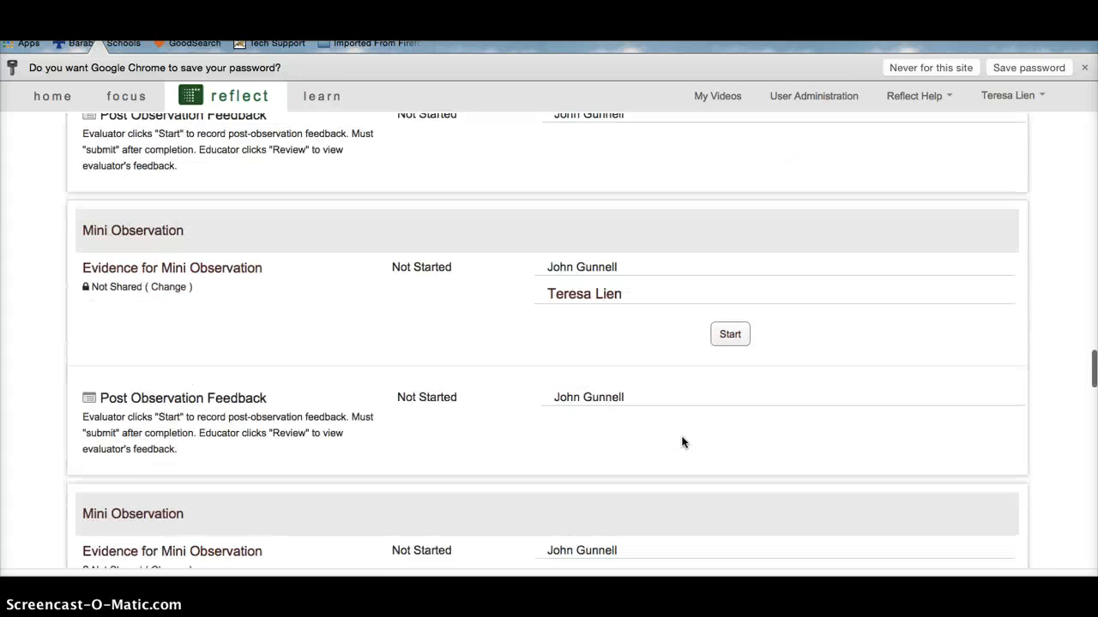
pyautogui.scroll(3, 681, 443)
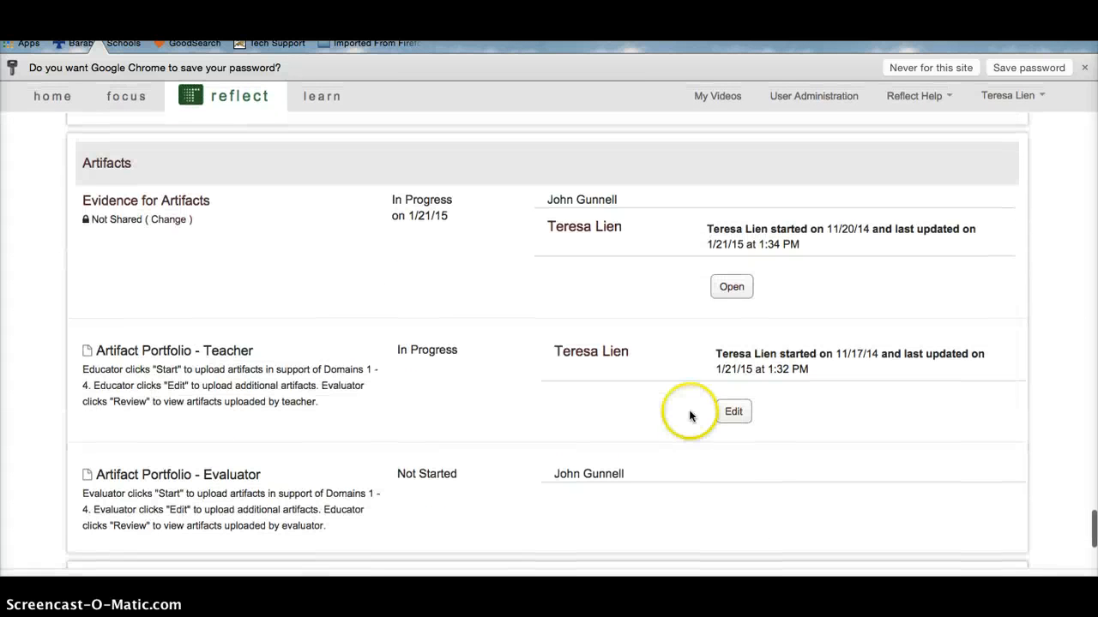
pyautogui.click(731, 289)
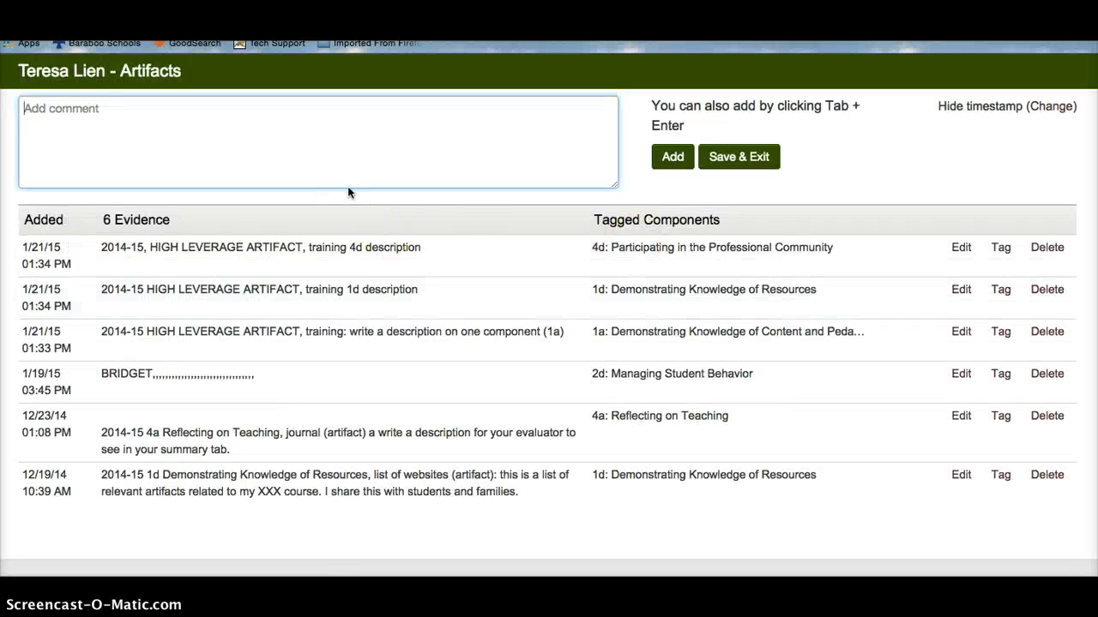
# Add the evidence comment "2014-15 HIGH LEVERAGE ARTIFACT, training 1a, 1d, 4d description" to the artifacts
pyautogui.write('2014-1')
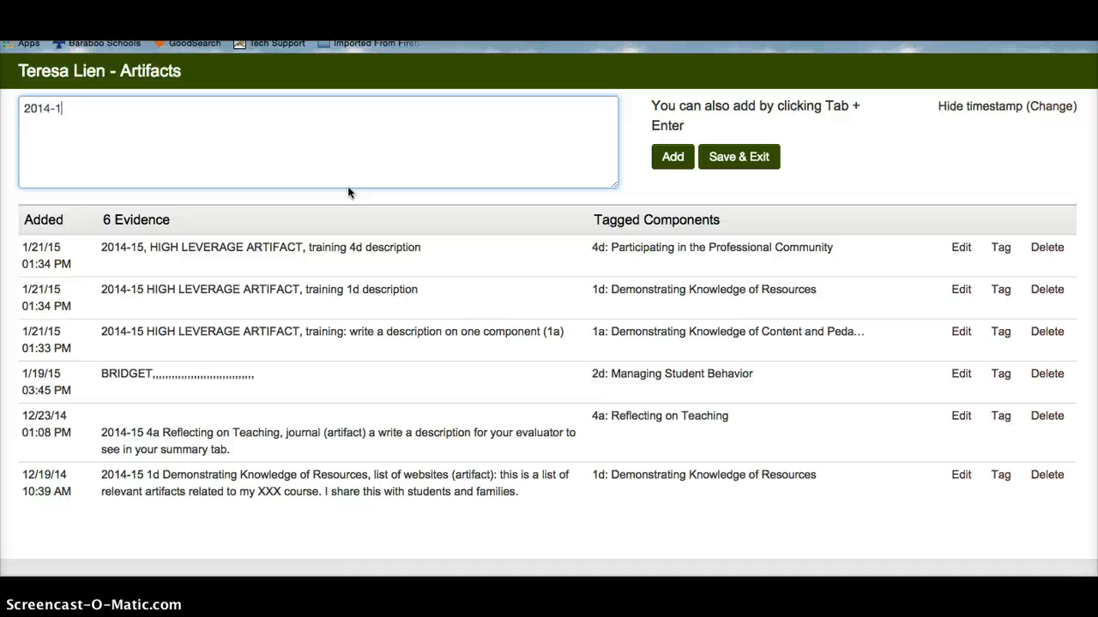
pyautogui.write('5 HIGH LEVERAGE ARTIFA')
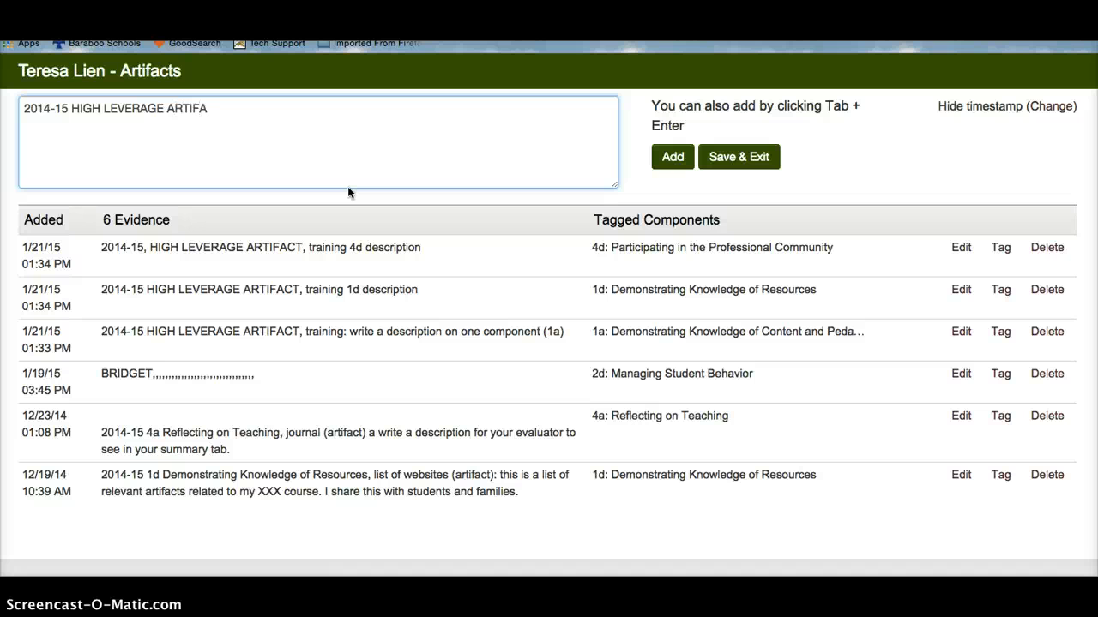
pyautogui.write('CT, training 1a, 1d, 4')
pyautogui.write('d,')
pyautogui.write('4d')
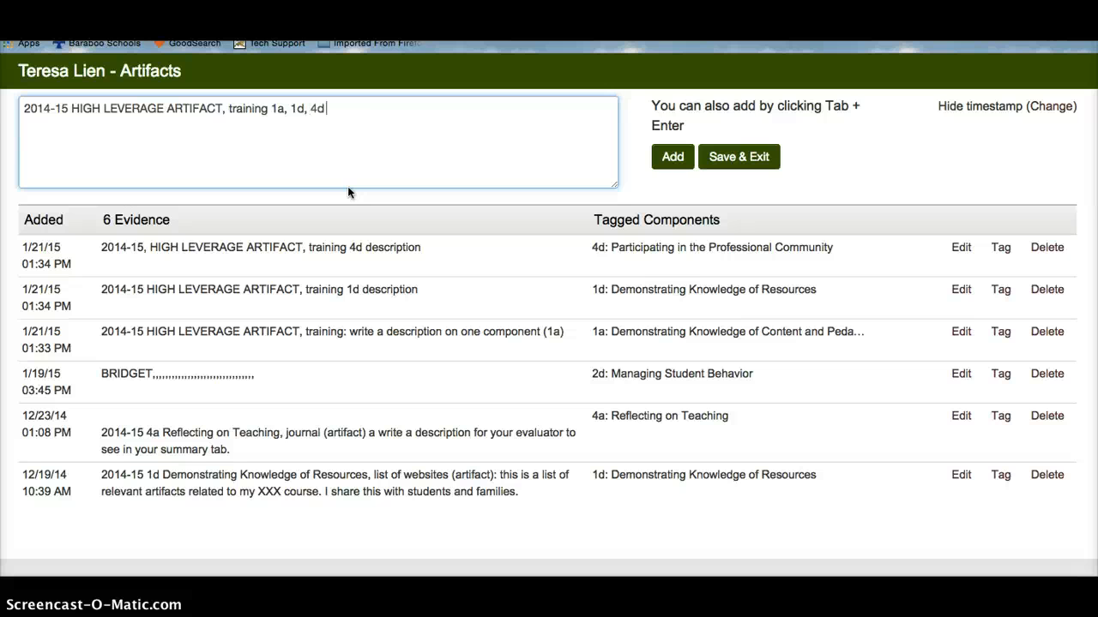
pyautogui.write(' description')
pyautogui.click(675, 160)
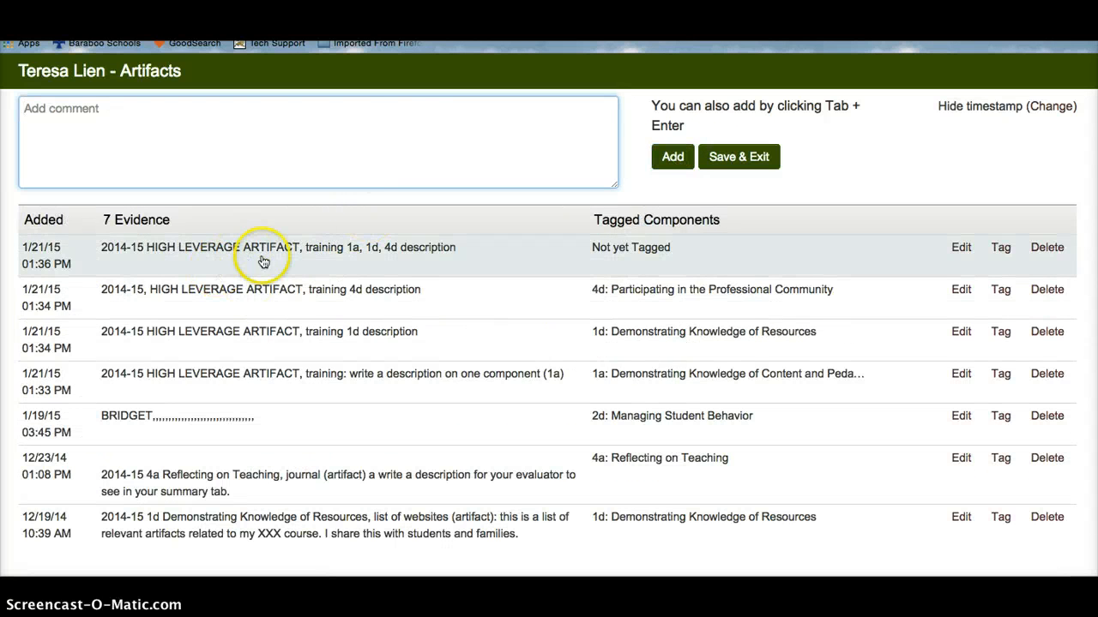
# Tag the new training 1a, 1d, 4d evidence comment with components 1a, 1d and 4d, and save the tags
pyautogui.click(995, 249)
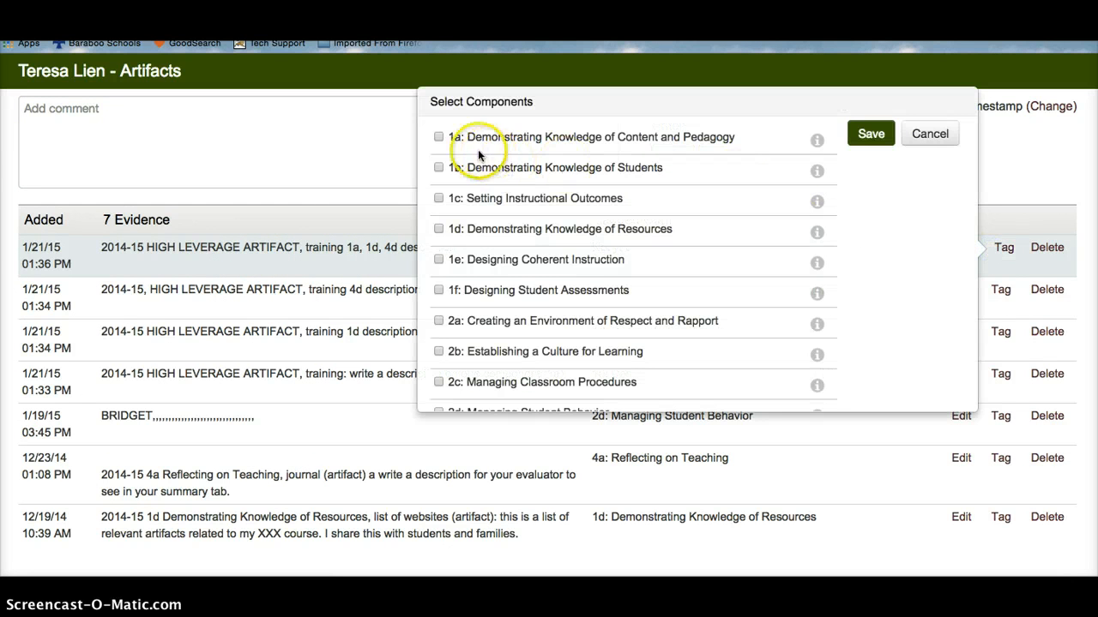
pyautogui.click(438, 138)
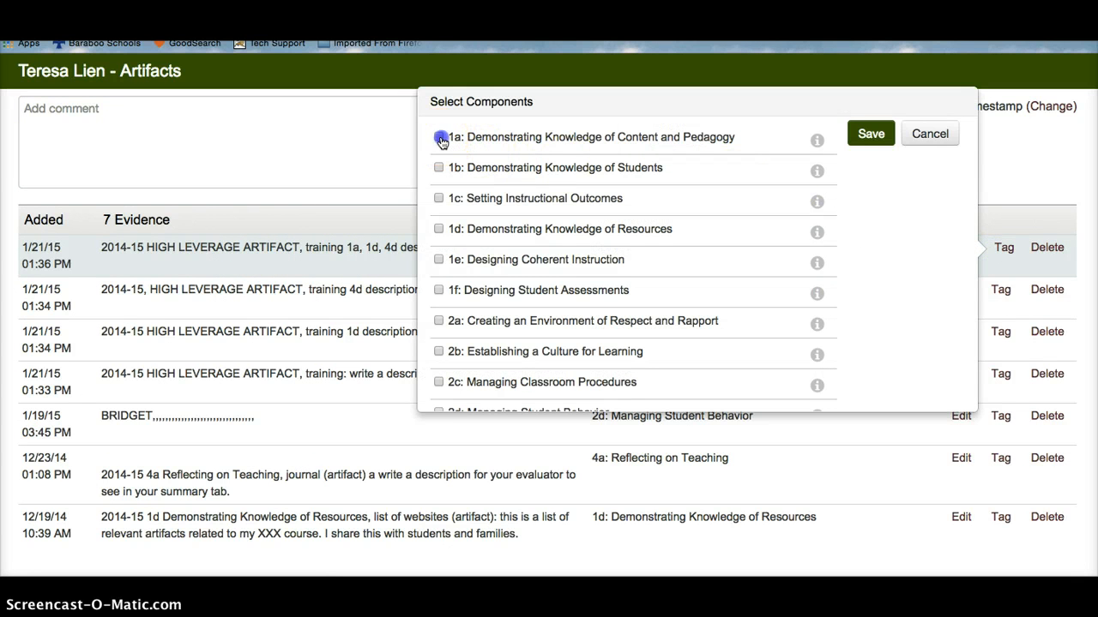
pyautogui.click(439, 229)
pyautogui.scroll(-3, 447, 246)
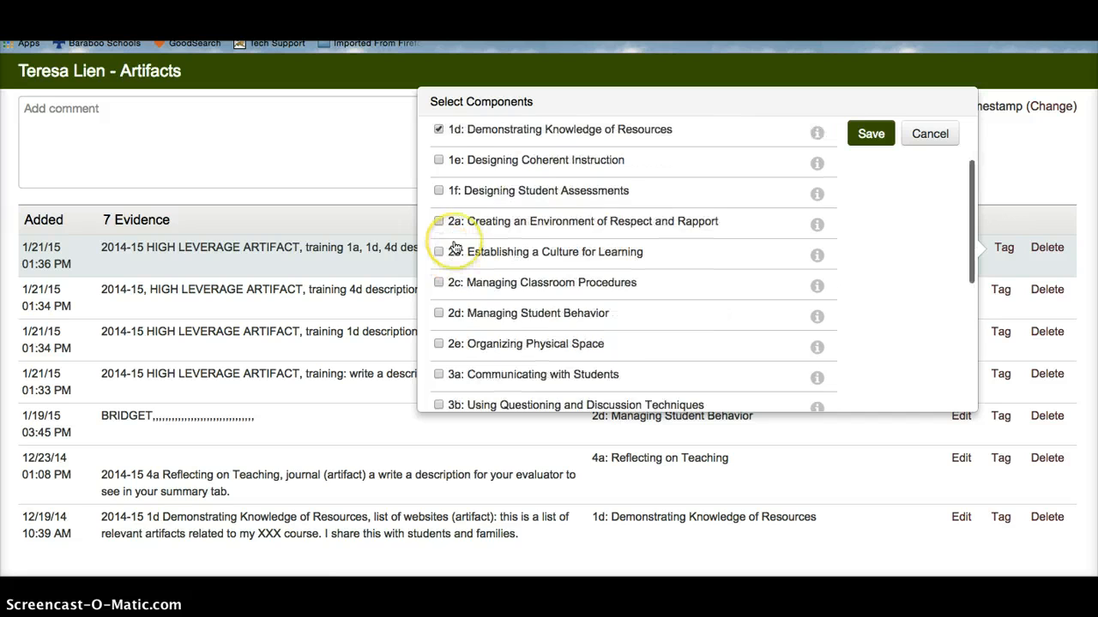
pyautogui.scroll(-5, 454, 249)
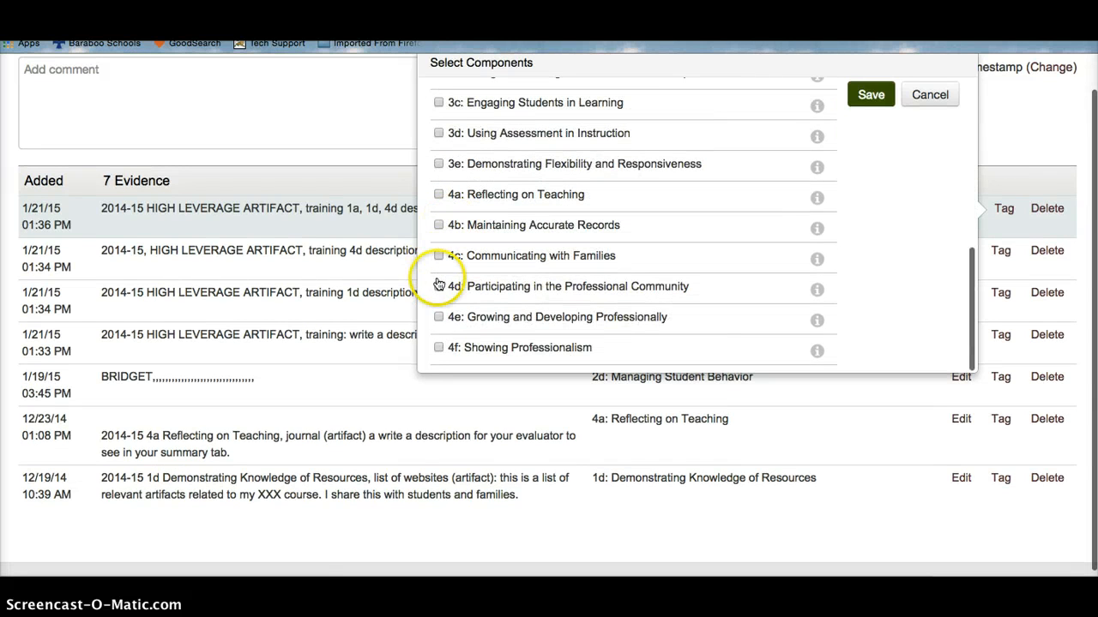
pyautogui.click(438, 286)
pyautogui.click(866, 96)
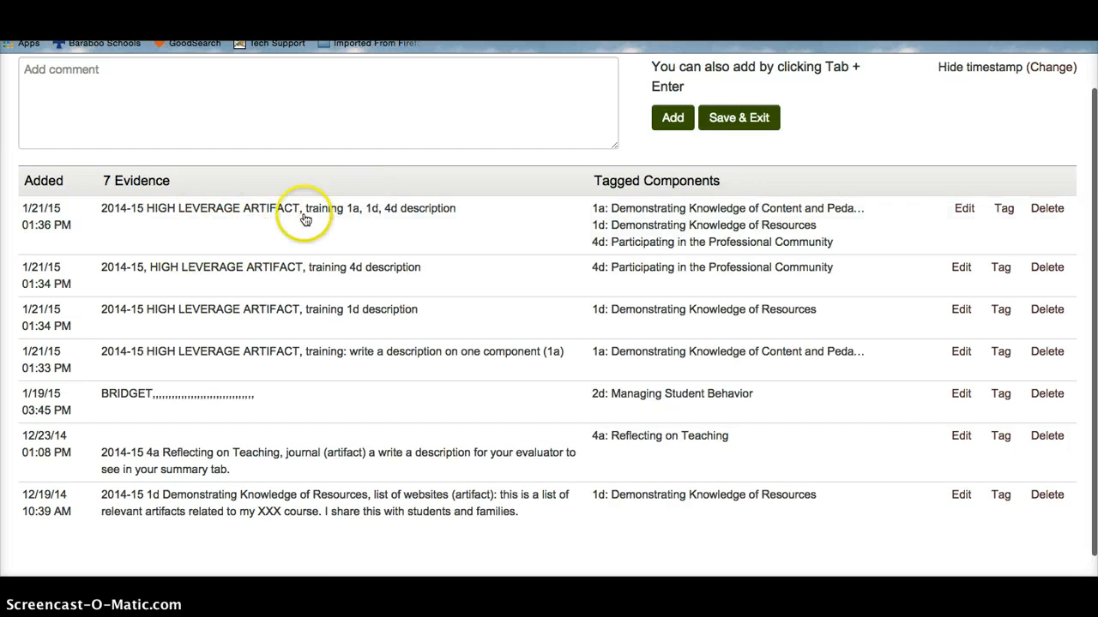
# Return to the Teacher Practices evaluation page and open its summary
pyautogui.scroll(2, 330, 222)
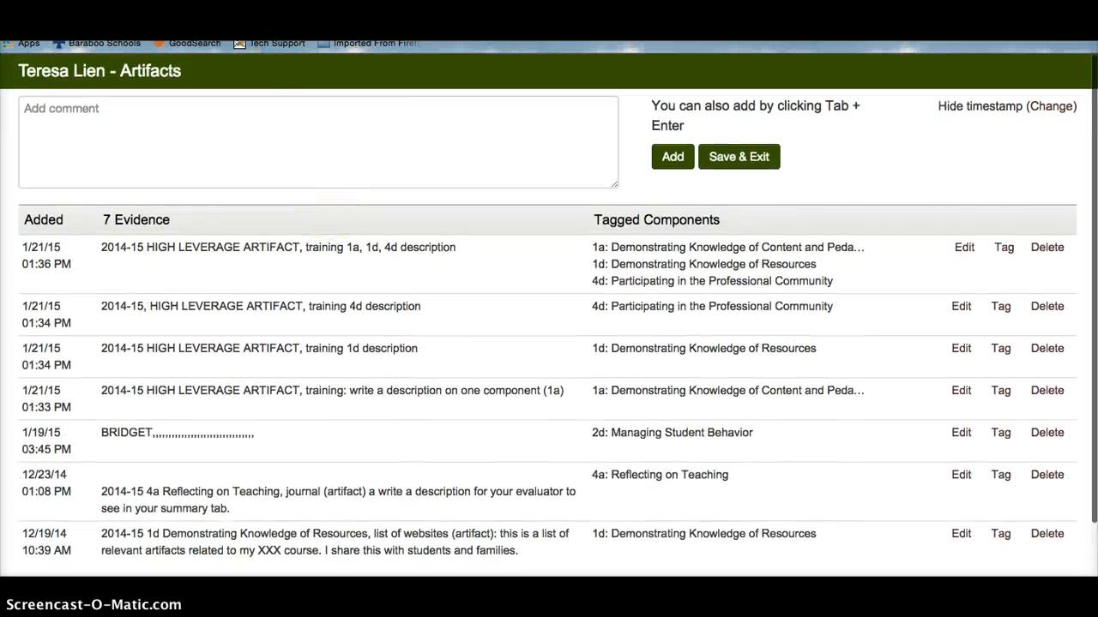
pyautogui.click(368, 5)
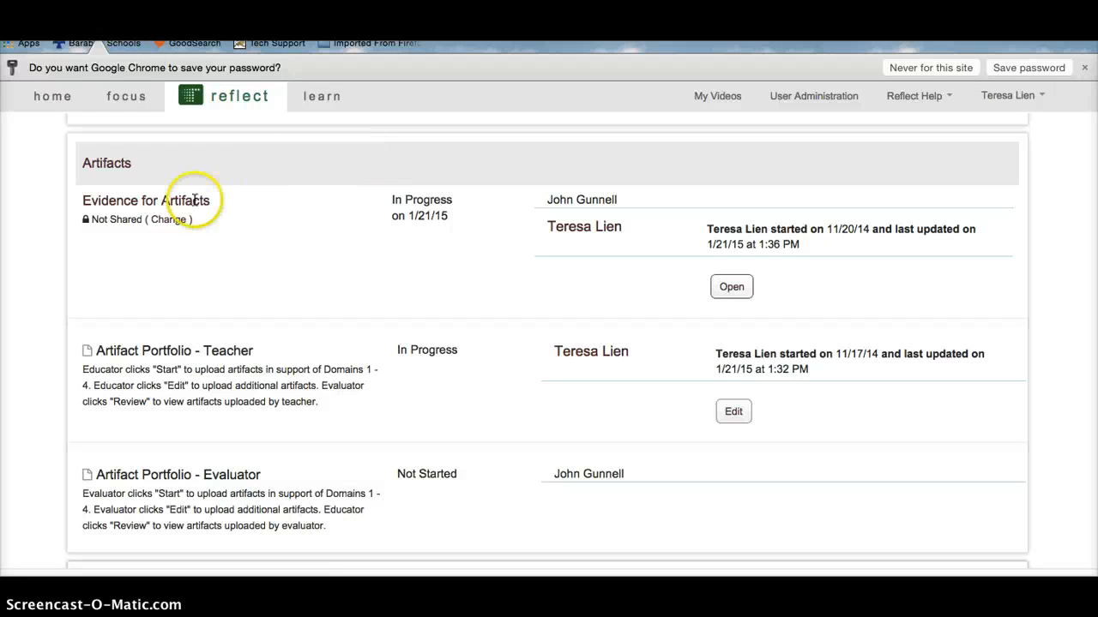
pyautogui.scroll(-10, 193, 200)
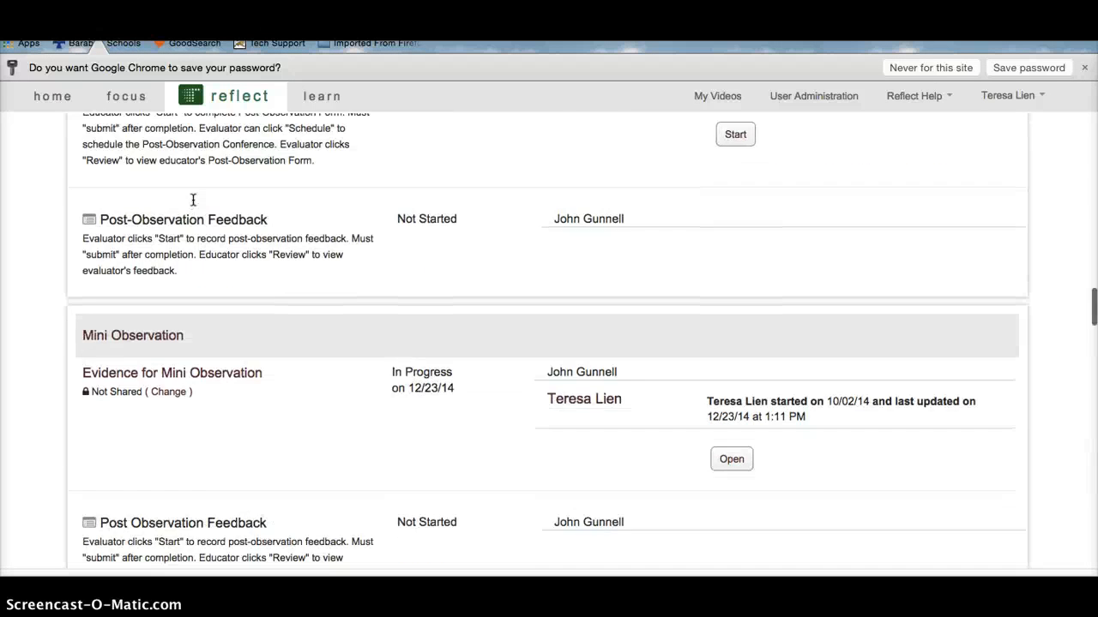
pyautogui.scroll(10, 193, 199)
pyautogui.click(230, 319)
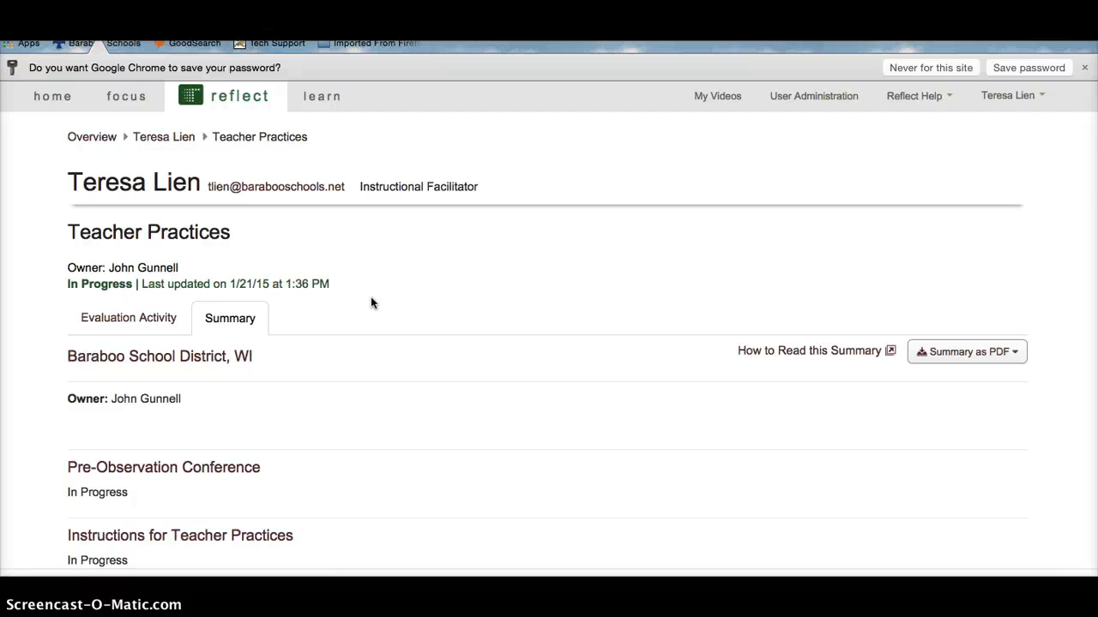
# Check the Notes & Evidence of component 1a in the summary for the multi-component training artifact comment
pyautogui.scroll(-10, 370, 297)
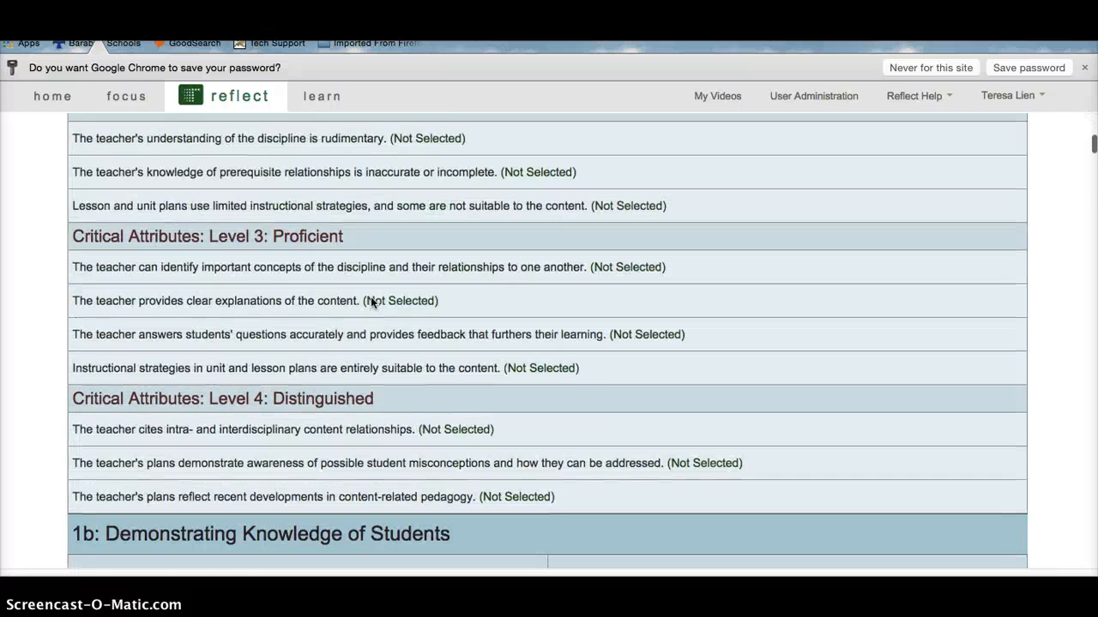
pyautogui.scroll(5, 370, 297)
pyautogui.scroll(1, 371, 298)
pyautogui.click(370, 297)
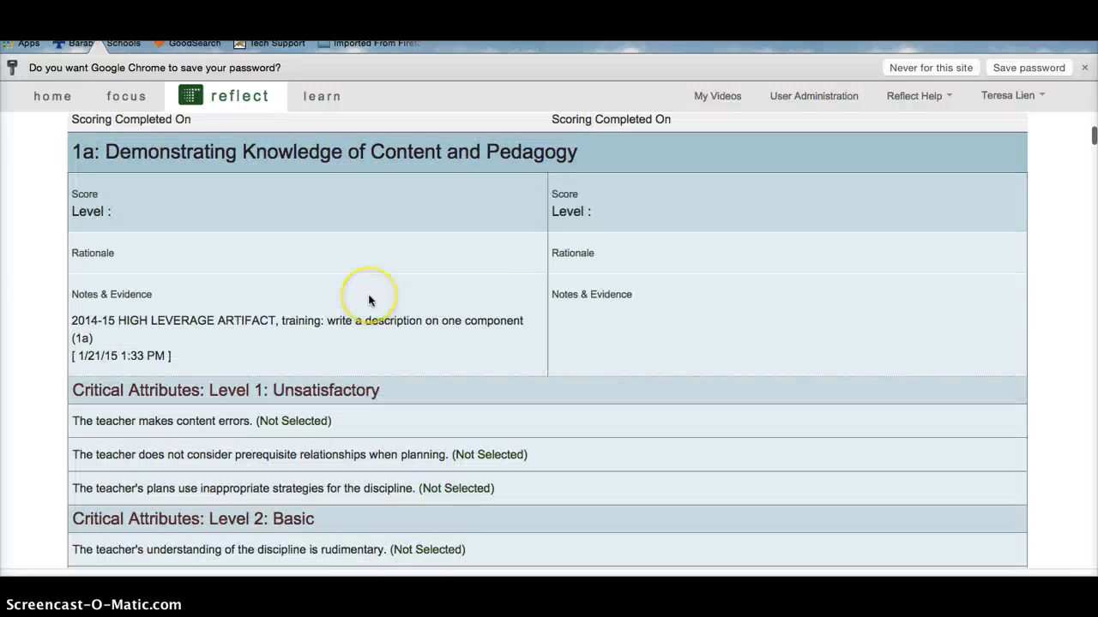
pyautogui.scroll(1, 370, 297)
pyautogui.scroll(10, 369, 300)
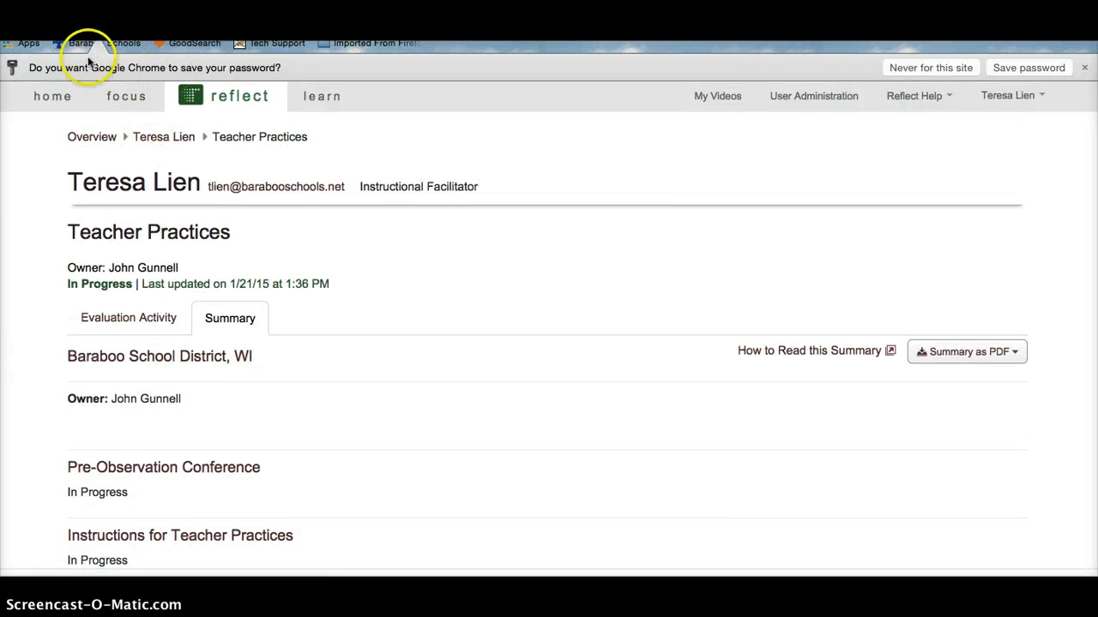
# Go back to the teacher's evaluation overview, reopen Teacher Practices and display its summary again
pyautogui.click(161, 141)
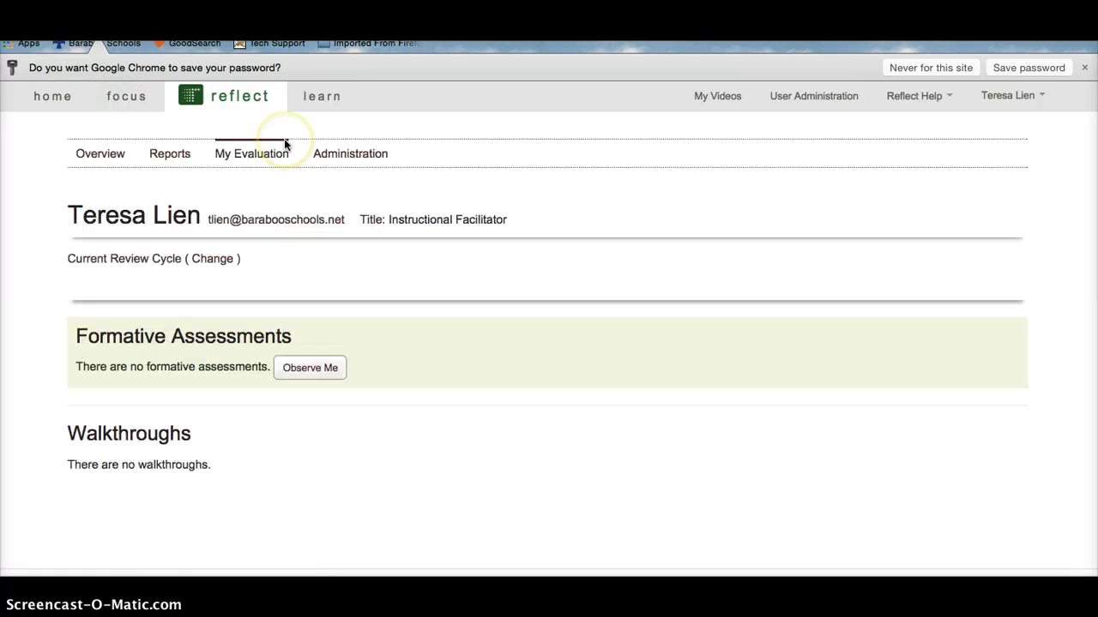
pyautogui.click(285, 144)
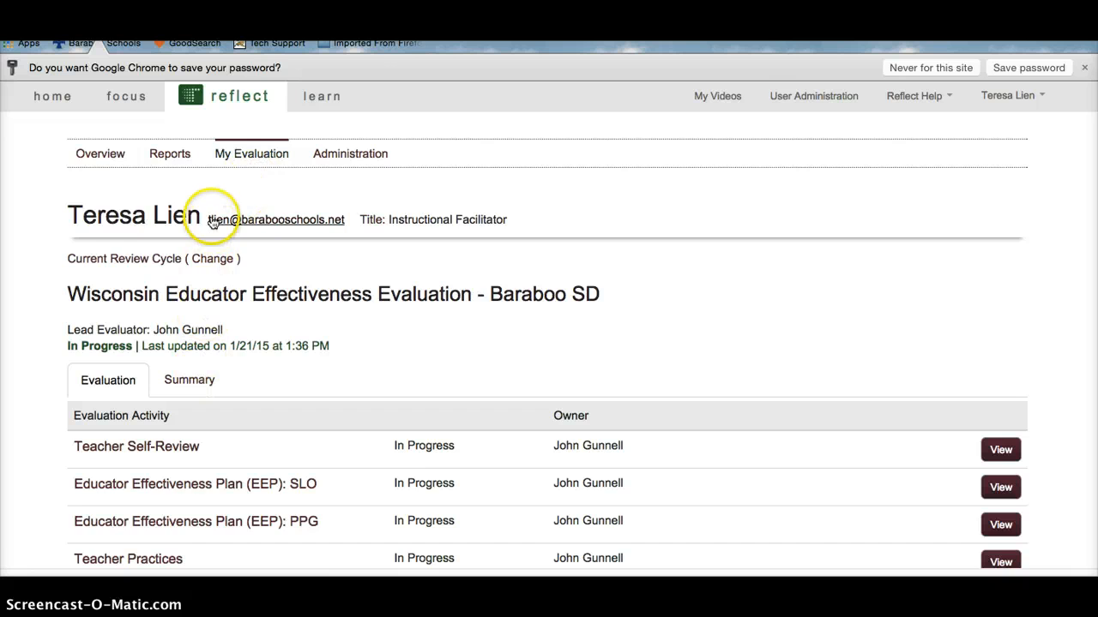
pyautogui.scroll(-1, 241, 226)
pyautogui.hscroll(-5, 241, 227)
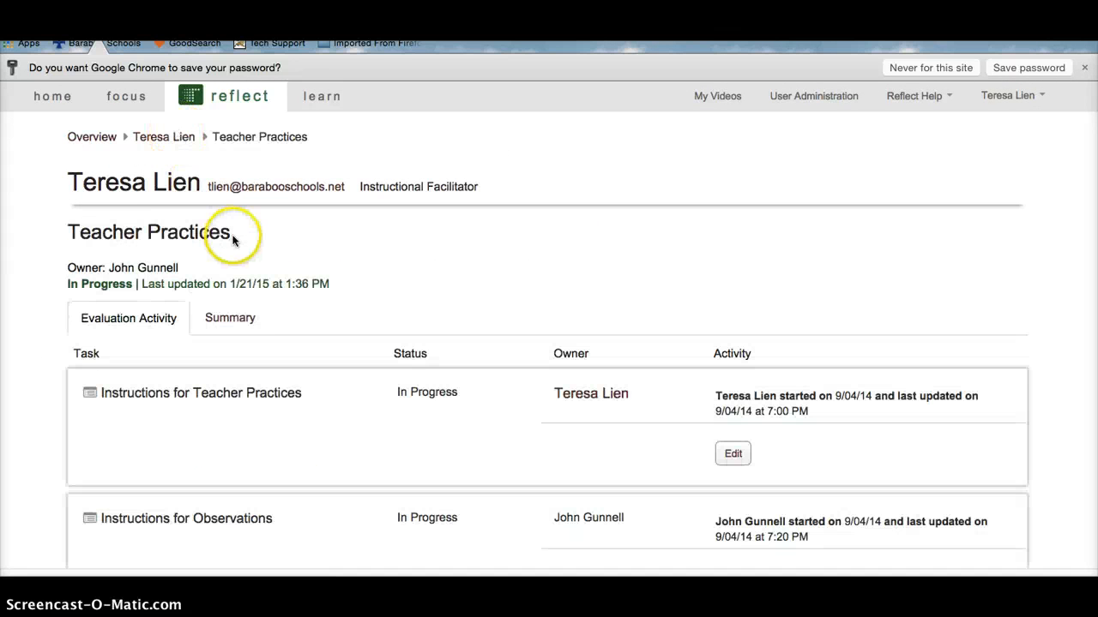
pyautogui.click(227, 319)
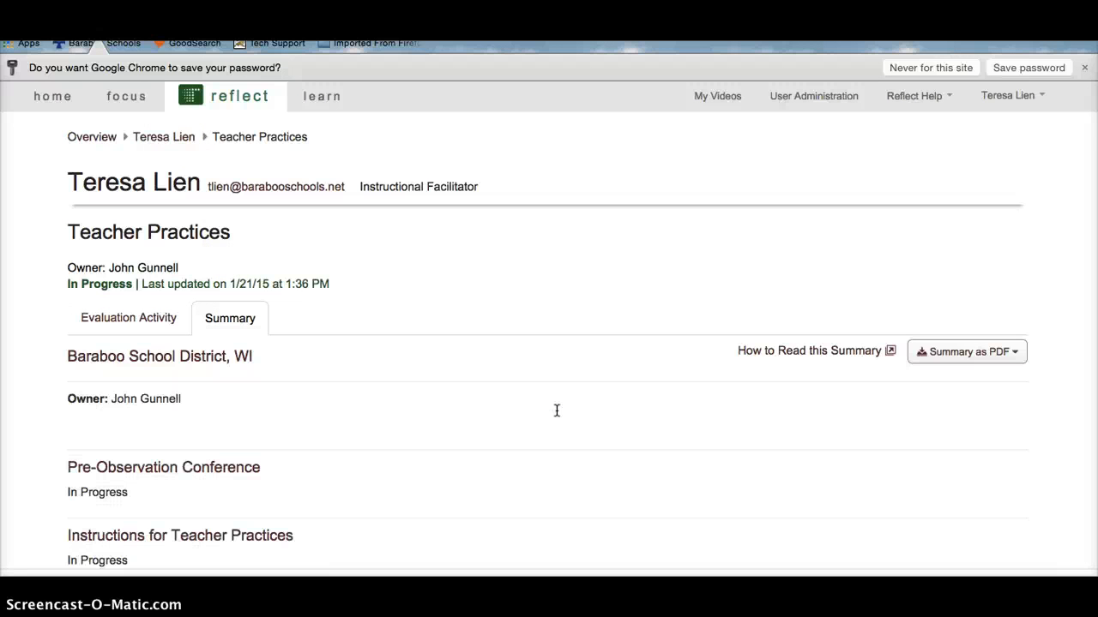
# Examine the multi-component training artifact entry under component 1a's Notes & Evidence, highlighting its text
pyautogui.scroll(-12, 556, 411)
pyautogui.scroll(4, 556, 409)
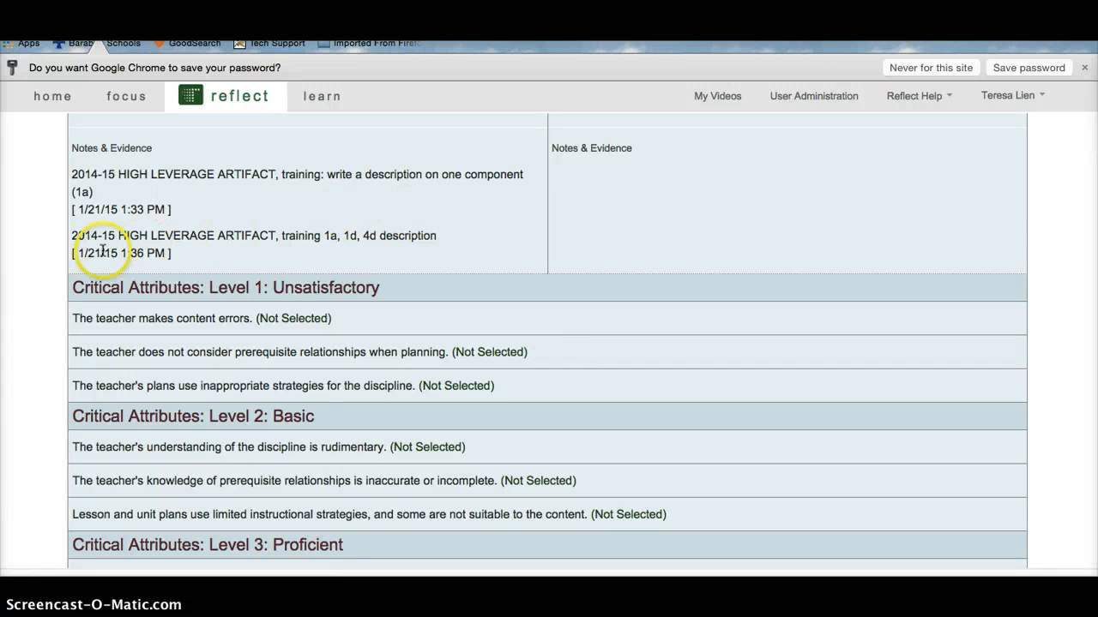
pyautogui.click(182, 253)
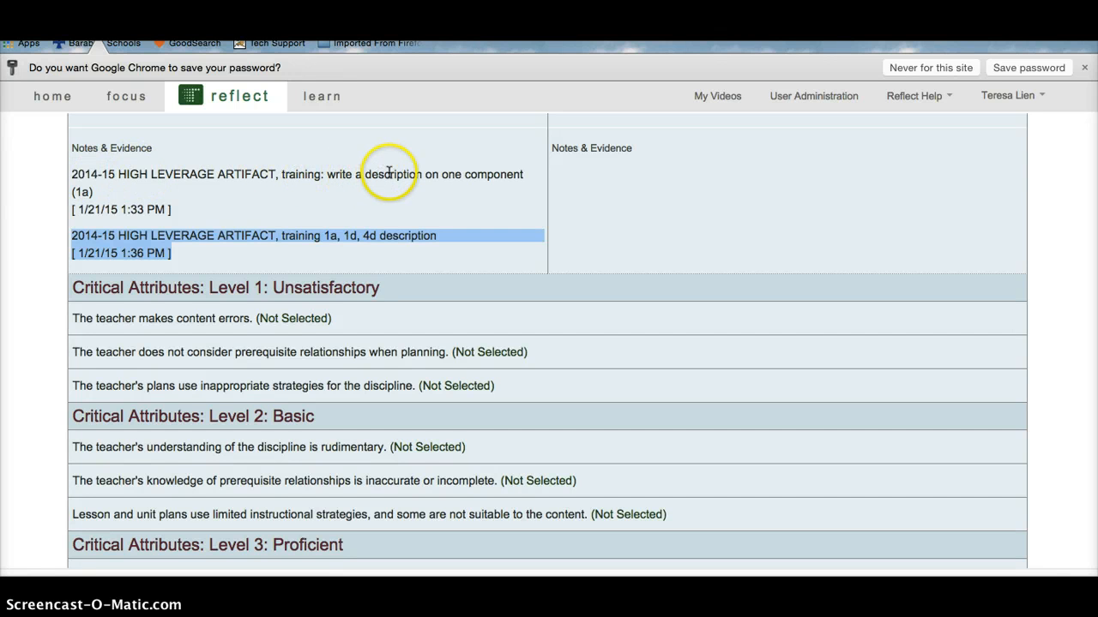
pyautogui.scroll(-1, 389, 172)
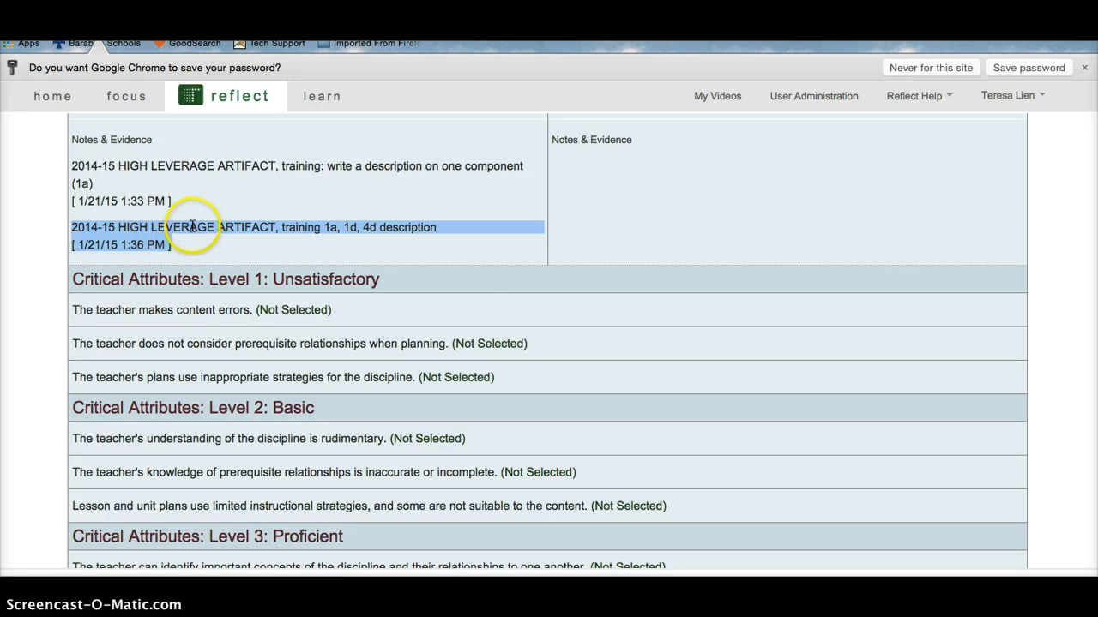
# Examine the multi-component training artifact entry in the Notes & Evidence of component 1d
pyautogui.scroll(-20, 289, 311)
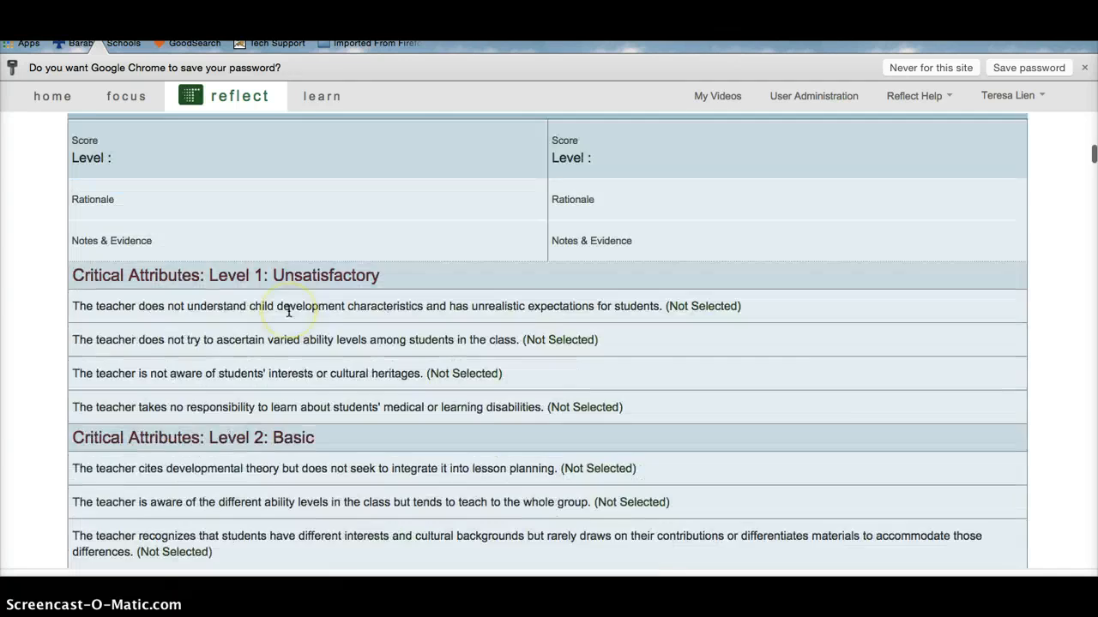
pyautogui.scroll(-5, 289, 310)
pyautogui.scroll(2, 289, 311)
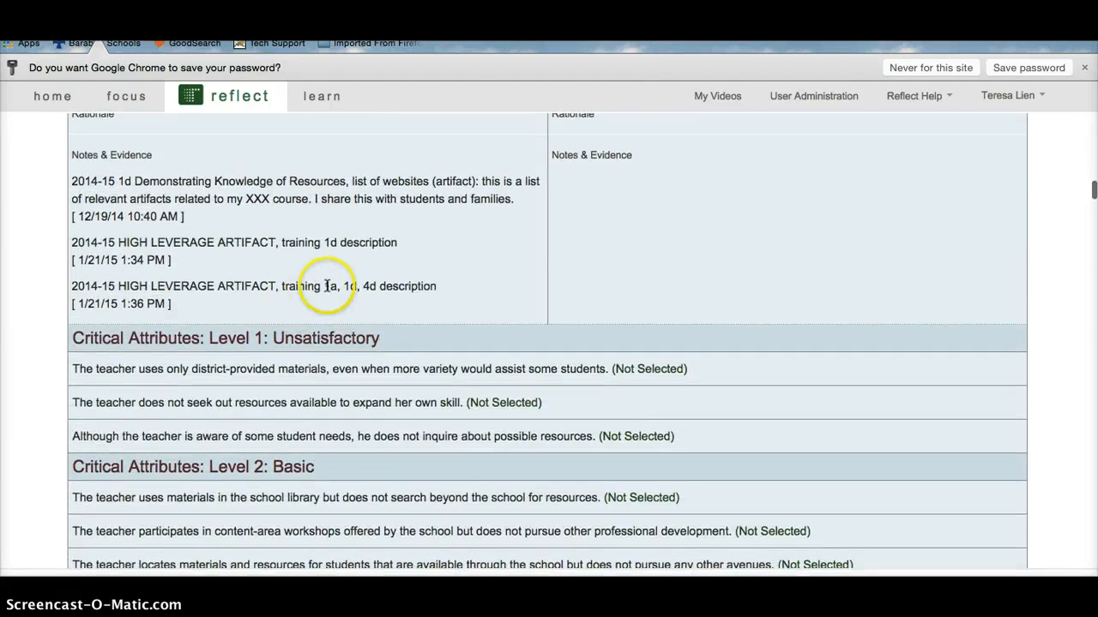
# Look through the remaining summary components for the multi-component training artifact entry under component 4d
pyautogui.scroll(-15, 324, 286)
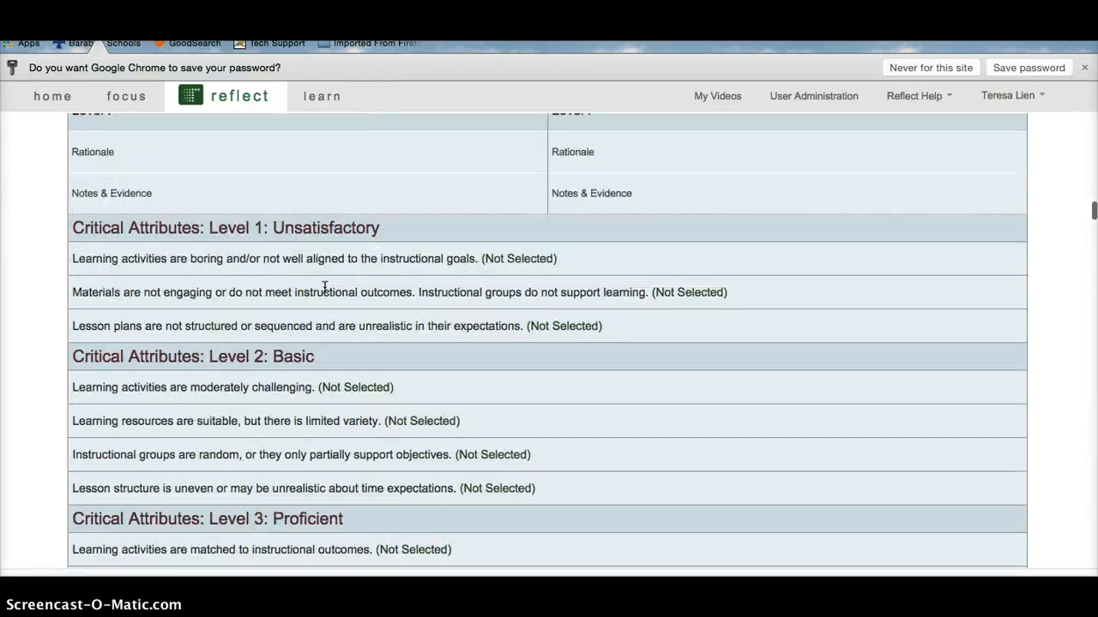
pyautogui.scroll(-20, 324, 287)
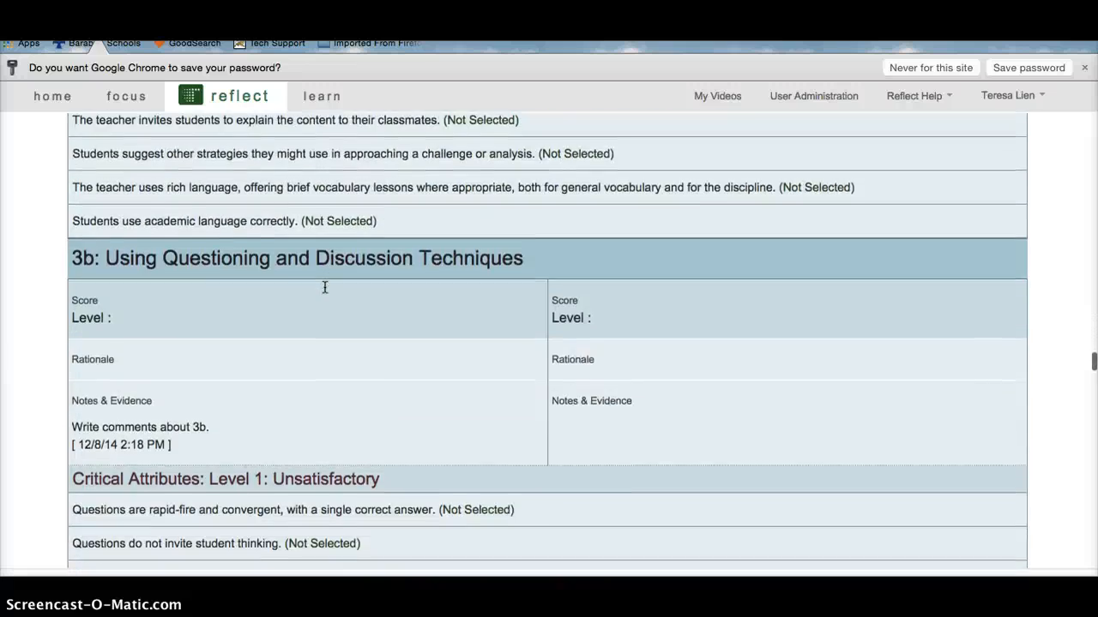
pyautogui.scroll(-6, 325, 286)
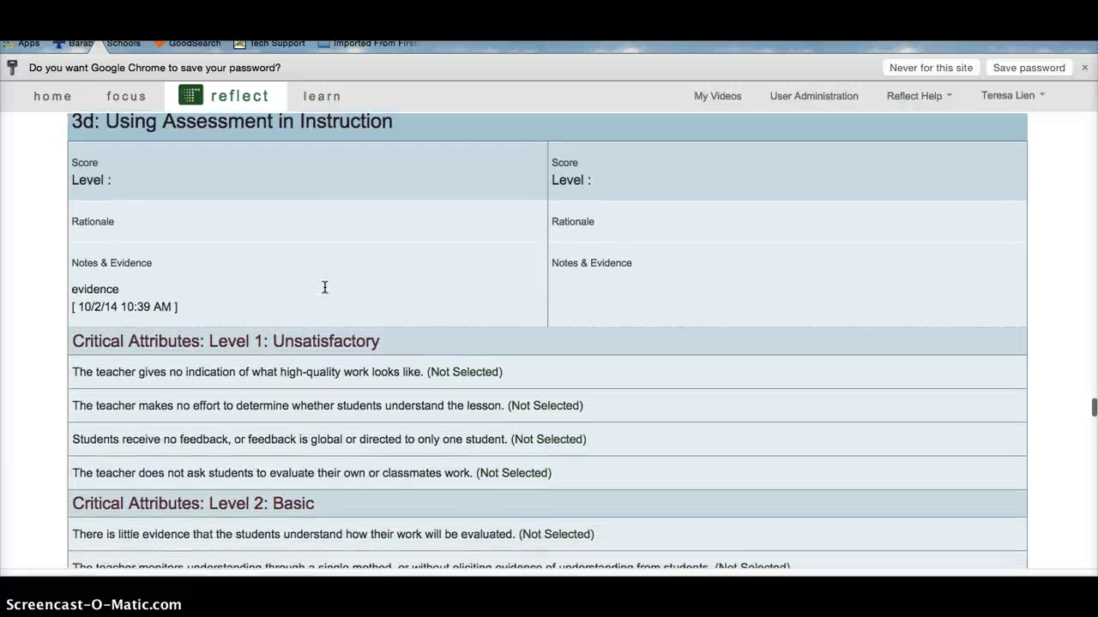
pyautogui.scroll(-20, 325, 288)
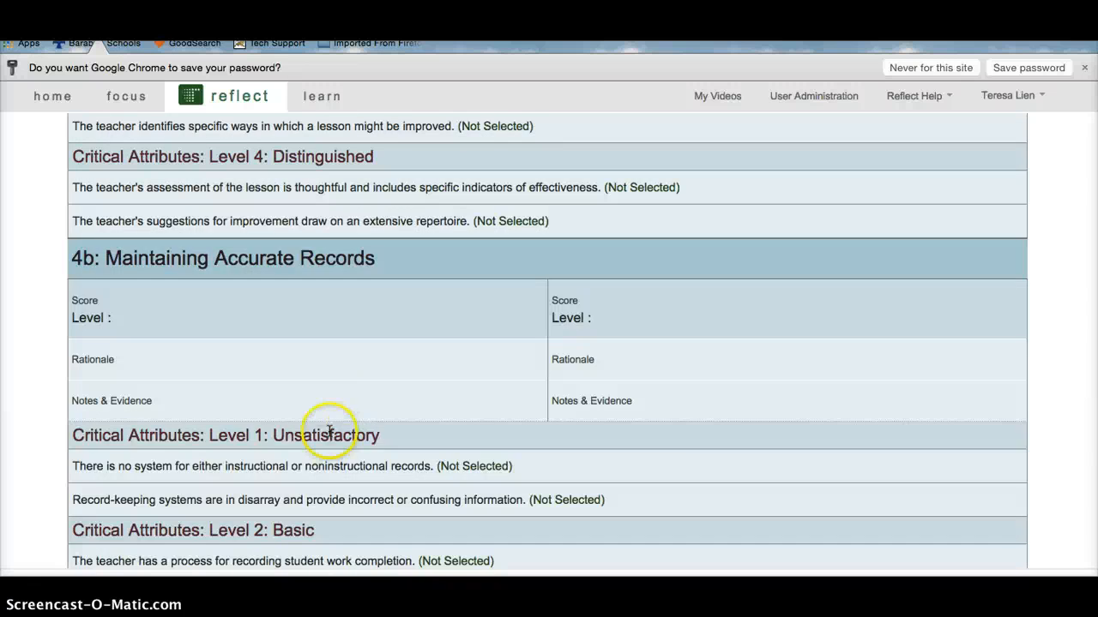
pyautogui.scroll(-15, 329, 431)
pyautogui.hscroll(-5, 329, 431)
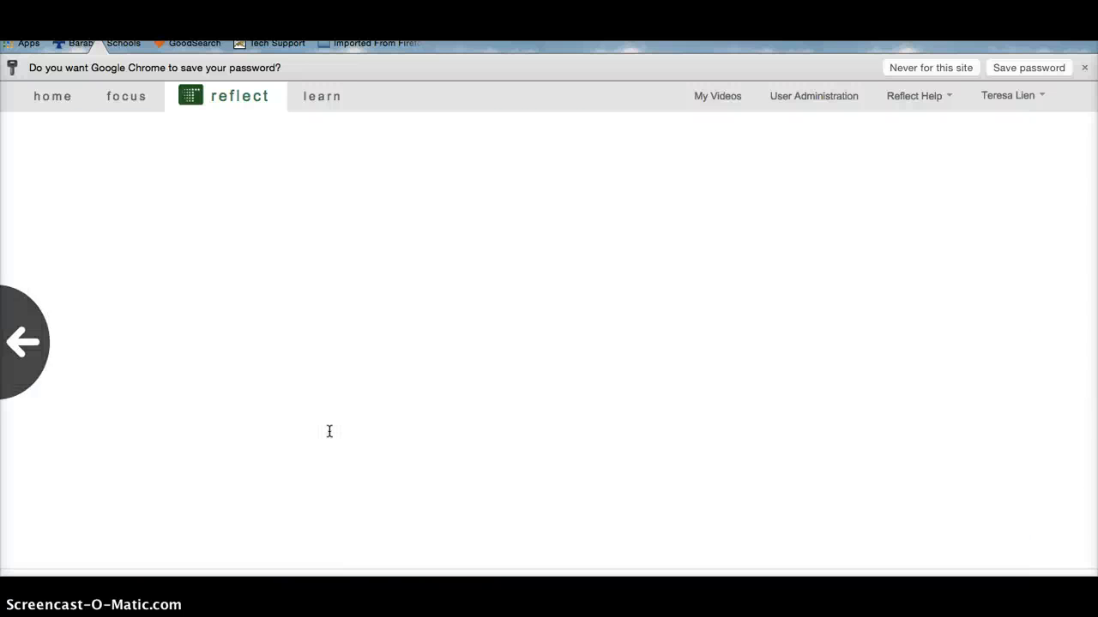